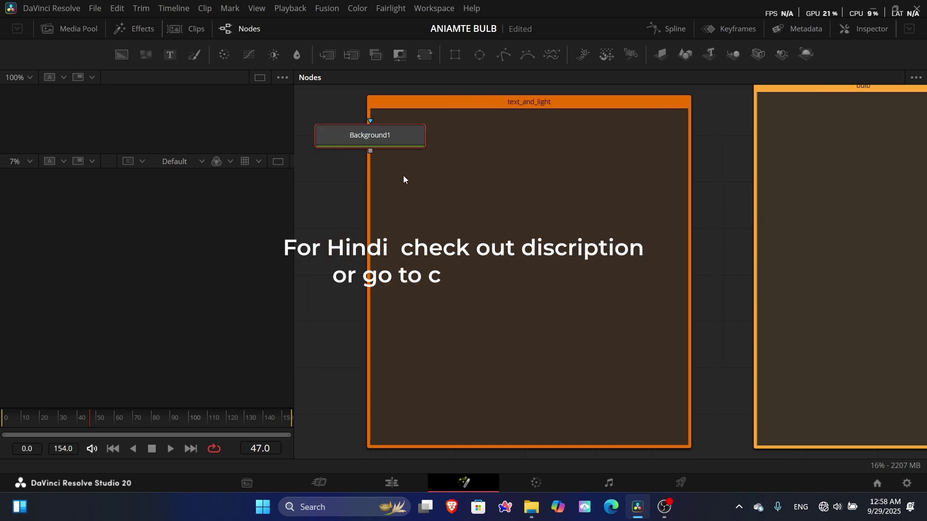
# Place the Background1 node low in the text_and_light group, connect it to MediaOut1, and show MediaOut1 in the second viewer
pyautogui.moveTo(398, 137); pyautogui.dragTo(539, 370)
pyautogui.moveTo(687, 365); pyautogui.dragTo(494, 257)
pyautogui.scroll(-4, 502, 263)
pyautogui.moveTo(414, 273); pyautogui.dragTo(836, 265)
pyautogui.moveTo(496, 285); pyautogui.dragTo(568, 311)
pyautogui.click(902, 290)
pyautogui.press('2')
pyautogui.moveTo(496, 289); pyautogui.dragTo(461, 288)
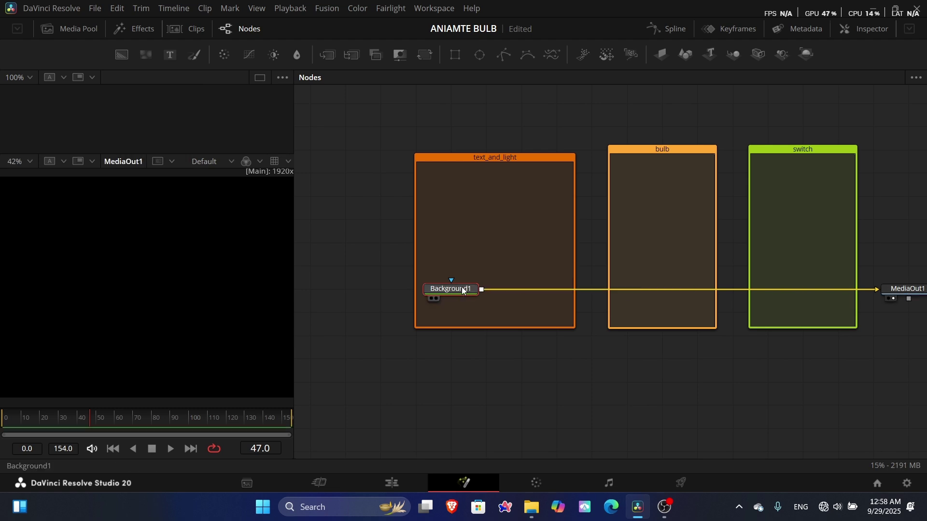
# Add a Text node merged over Background1 and line up the merge with the background, the text above it
pyautogui.click(169, 54)
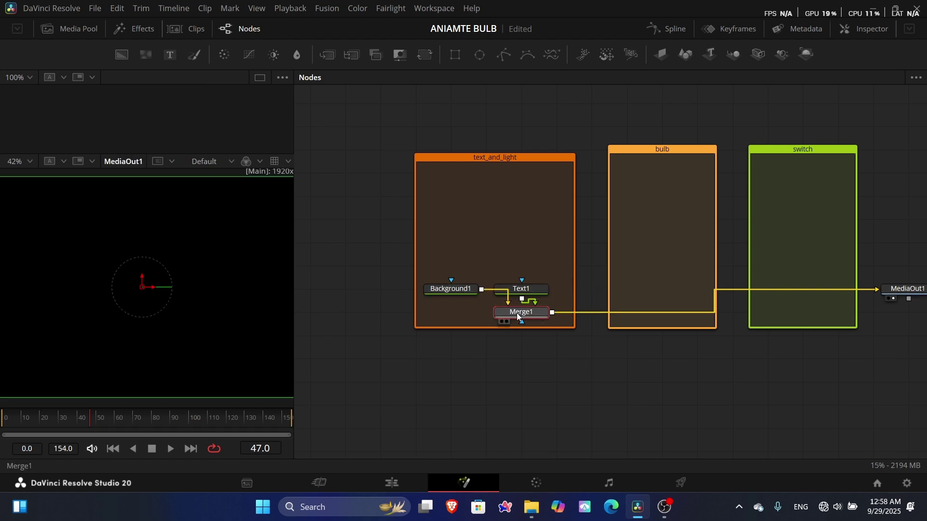
pyautogui.moveTo(524, 290); pyautogui.dragTo(528, 249)
pyautogui.moveTo(521, 313); pyautogui.dragTo(520, 289)
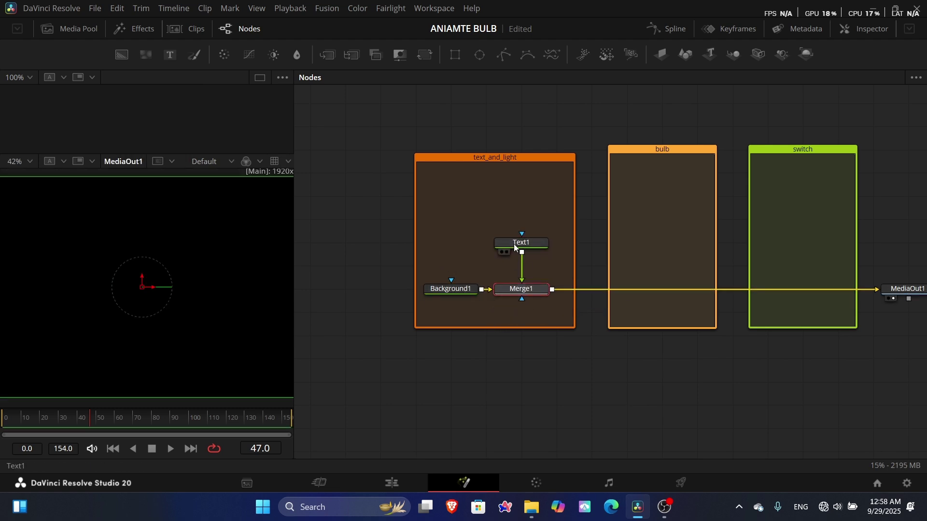
# Enter the text "LIGHT" and set its font to Overcame Outline with a size of about 0.4
pyautogui.click(514, 245)
pyautogui.click(864, 28)
pyautogui.click(729, 217)
pyautogui.write('LIGHT')
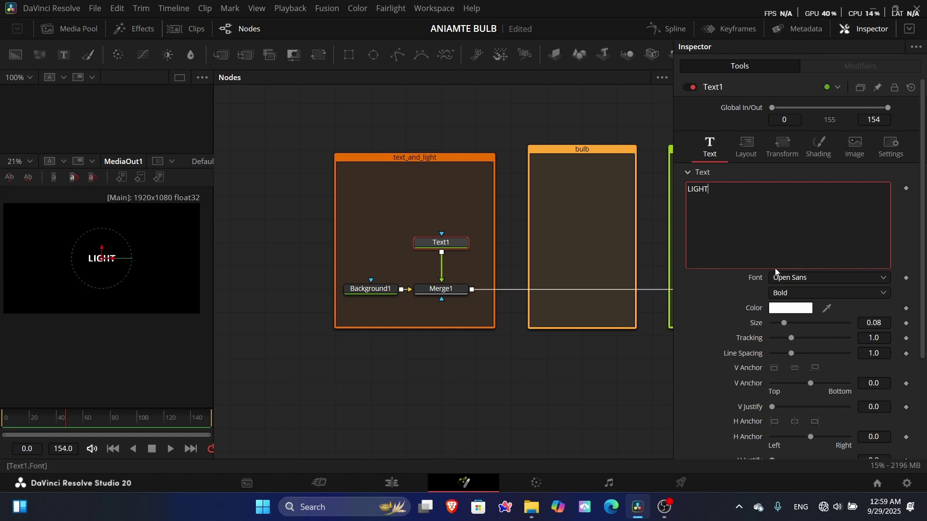
pyautogui.click(791, 278)
pyautogui.scroll(-5, 796, 184)
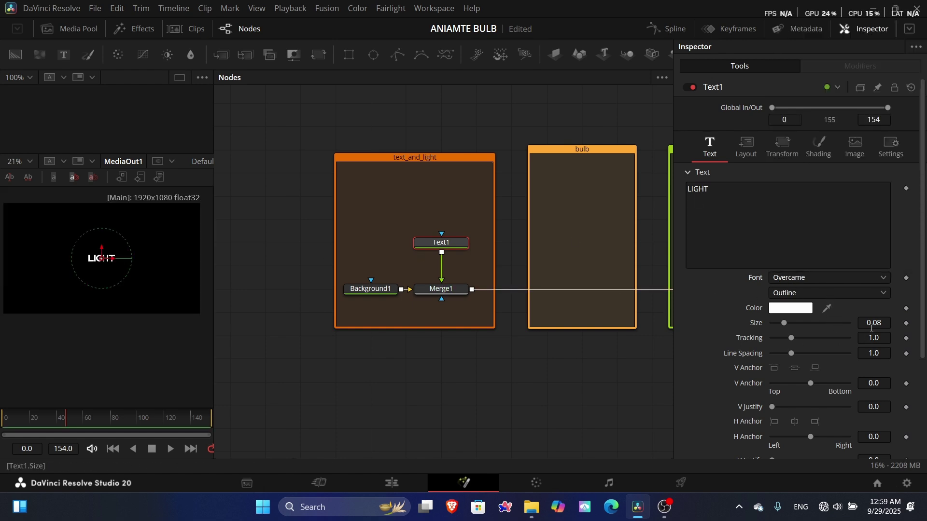
pyautogui.moveTo(871, 324); pyautogui.dragTo(844, 309)
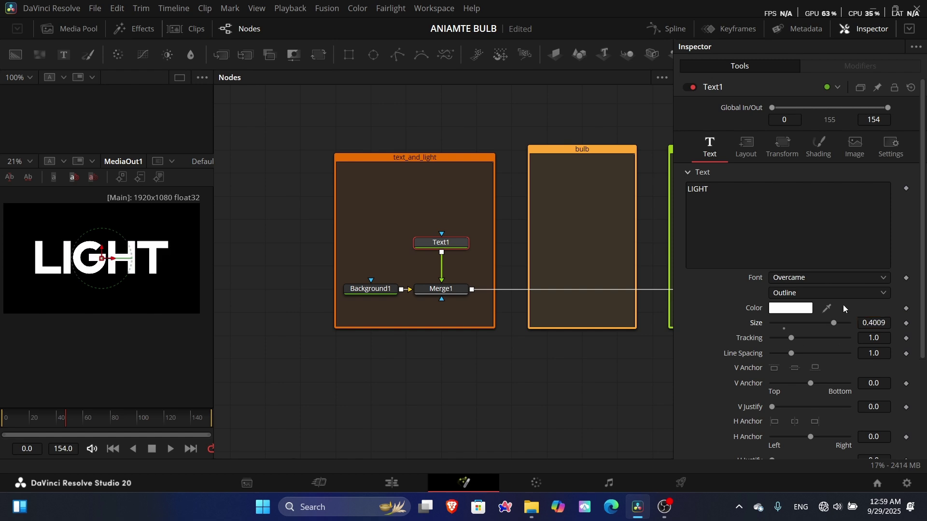
# Add a second Background node with an Ellipse mask above it in the upper part of the text_and_light group
pyautogui.click(349, 211)
pyautogui.press('b')
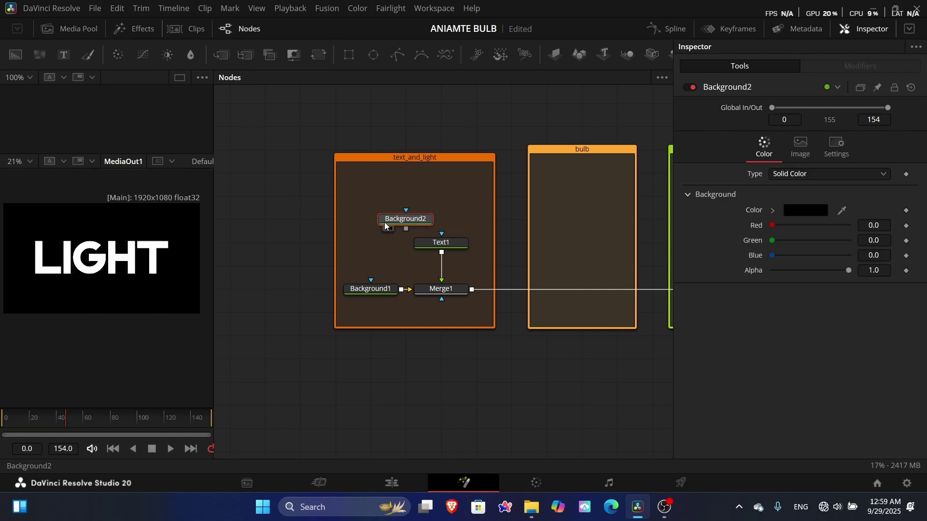
pyautogui.press('e')
pyautogui.moveTo(339, 221); pyautogui.dragTo(411, 173)
pyautogui.moveTo(413, 219); pyautogui.dragTo(414, 195)
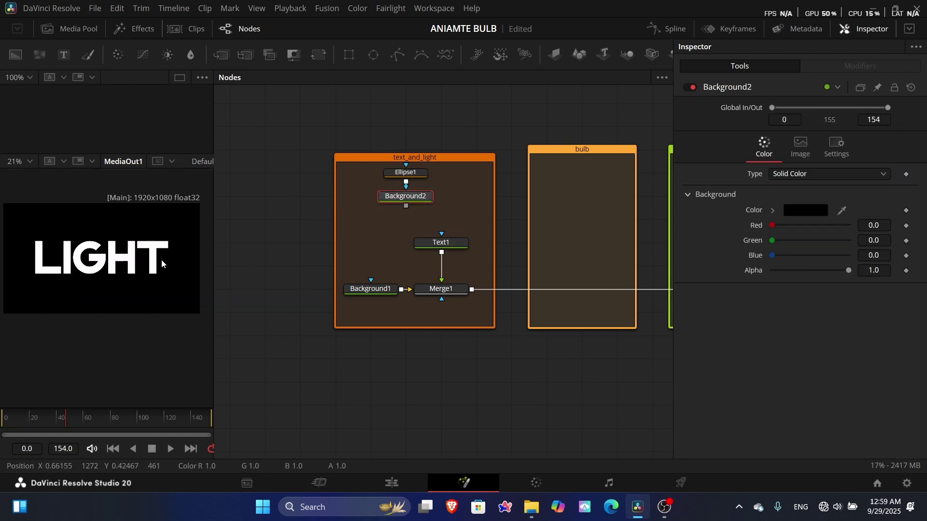
# Shrink the ellipse to about 0.166, move it above the word LIGHT, and merge its background over the text
pyautogui.click(401, 174)
pyautogui.moveTo(141, 290); pyautogui.dragTo(106, 249)
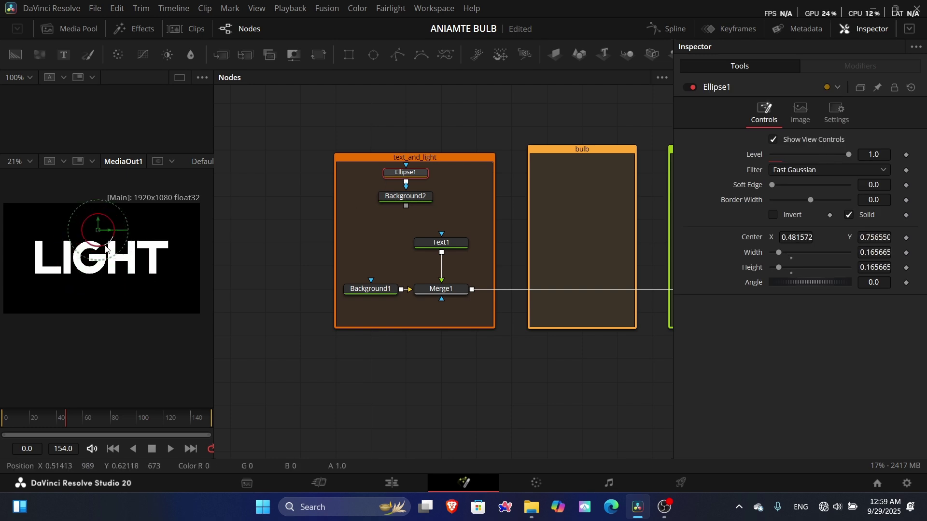
pyautogui.moveTo(406, 206); pyautogui.dragTo(441, 219)
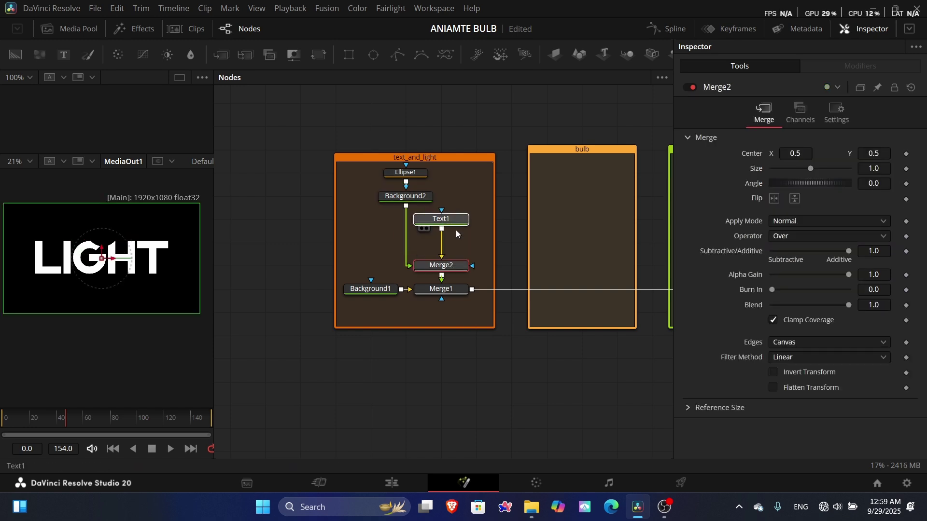
# Set the soft edge of Ellipse1 to about 0.19
pyautogui.click(406, 215)
pyautogui.click(413, 177)
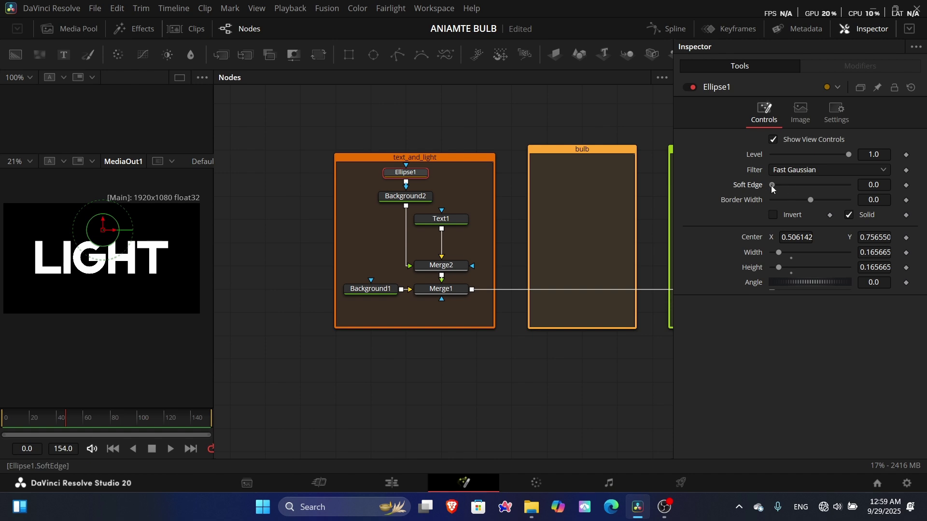
pyautogui.moveTo(771, 185); pyautogui.dragTo(848, 187)
# Color Background2 yellow (#ffff00) and add a Glow after it with glow size 74.8 and blend 0.315
pyautogui.click(391, 198)
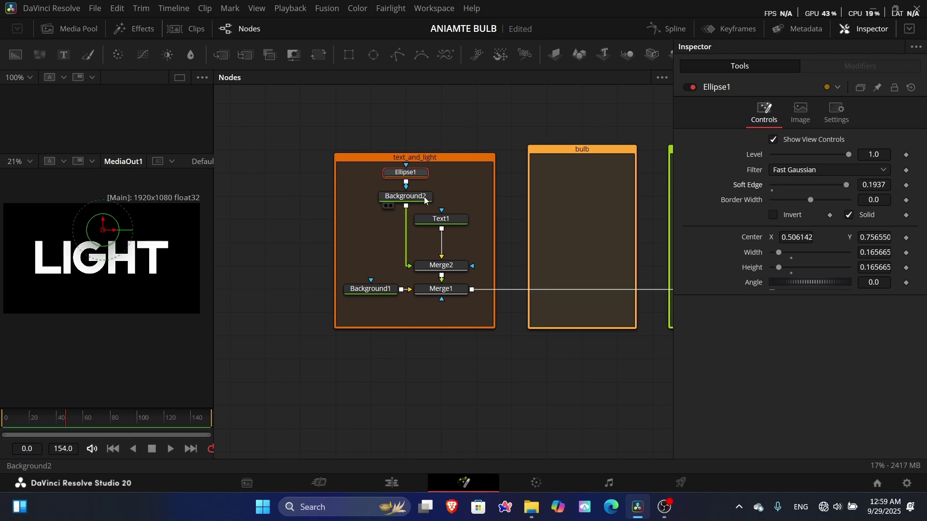
pyautogui.click(800, 213)
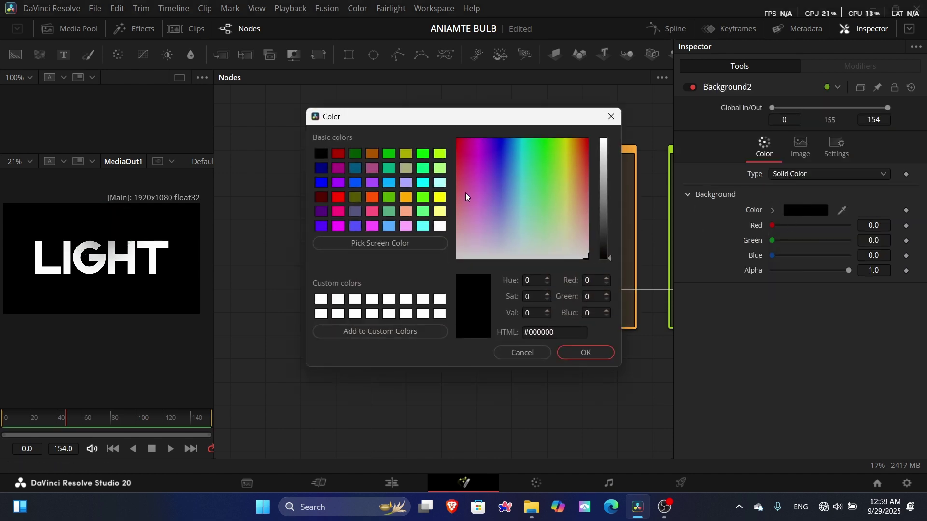
pyautogui.click(440, 198)
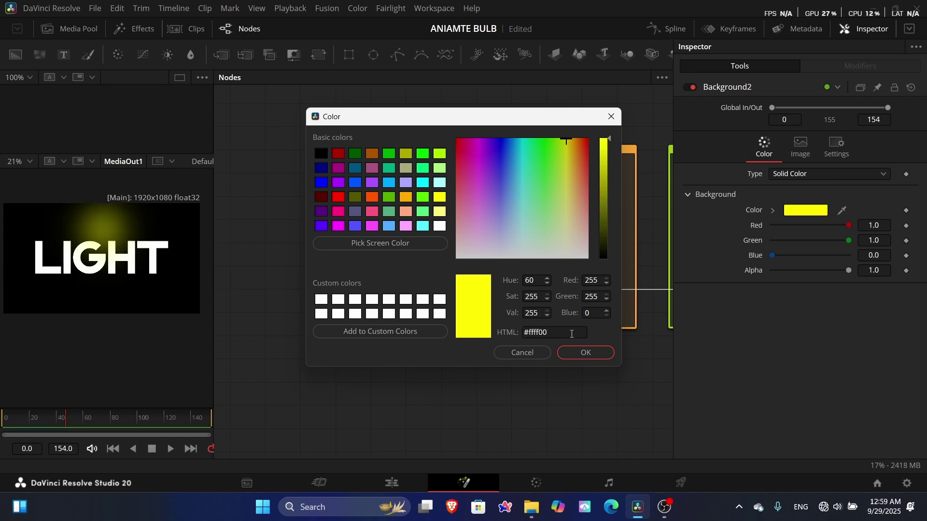
pyautogui.click(579, 354)
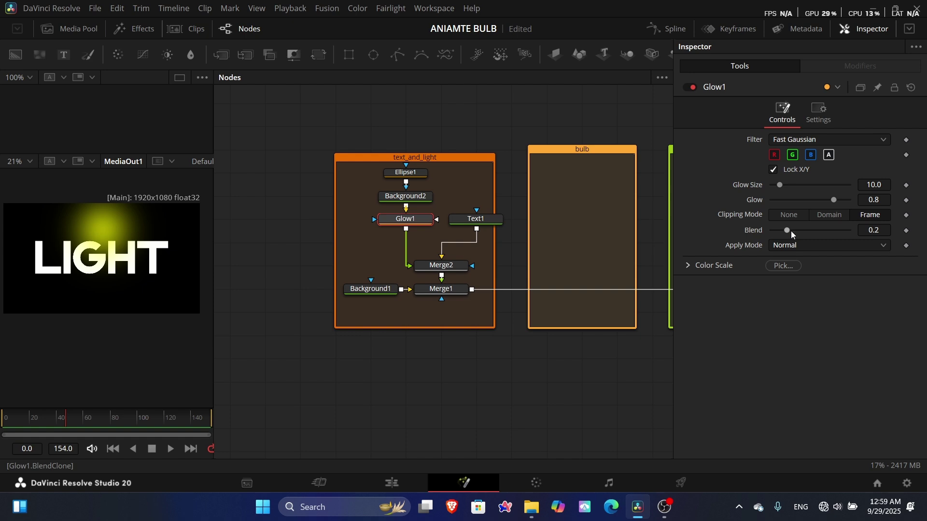
pyautogui.moveTo(789, 231)
pyautogui.mouseDown()
pyautogui.moveTo(863, 235)
pyautogui.moveTo(798, 243)
pyautogui.mouseUp()
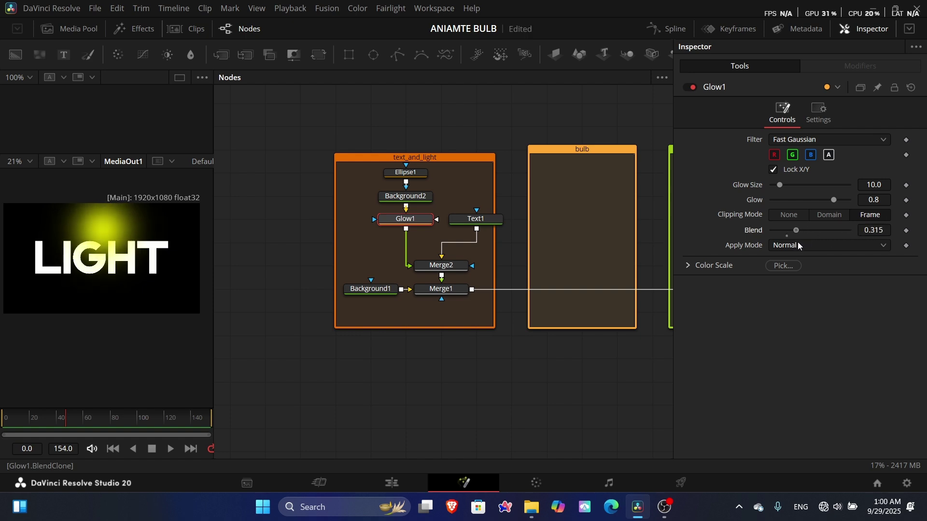
pyautogui.moveTo(779, 186); pyautogui.dragTo(828, 189)
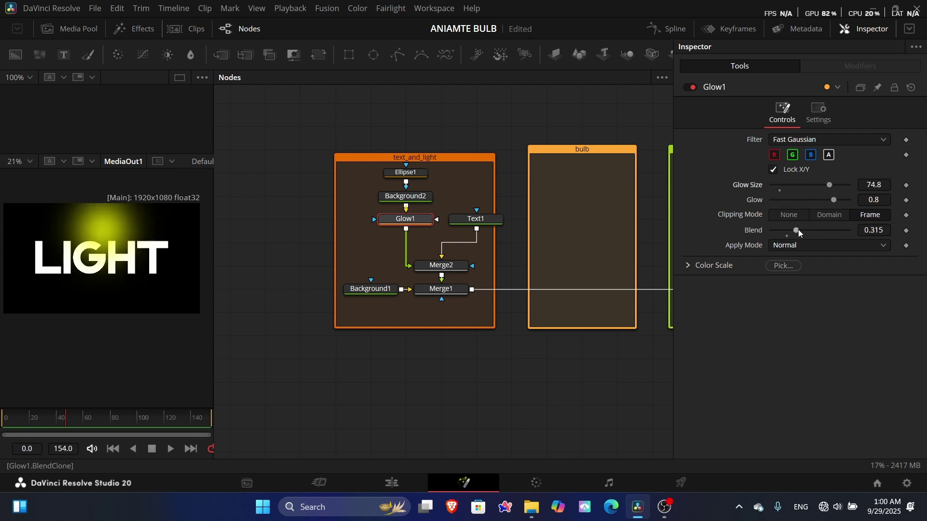
# Set Merge2, which combines the glow with the text, to operator In and apply mode Geometric
pyautogui.click(442, 265)
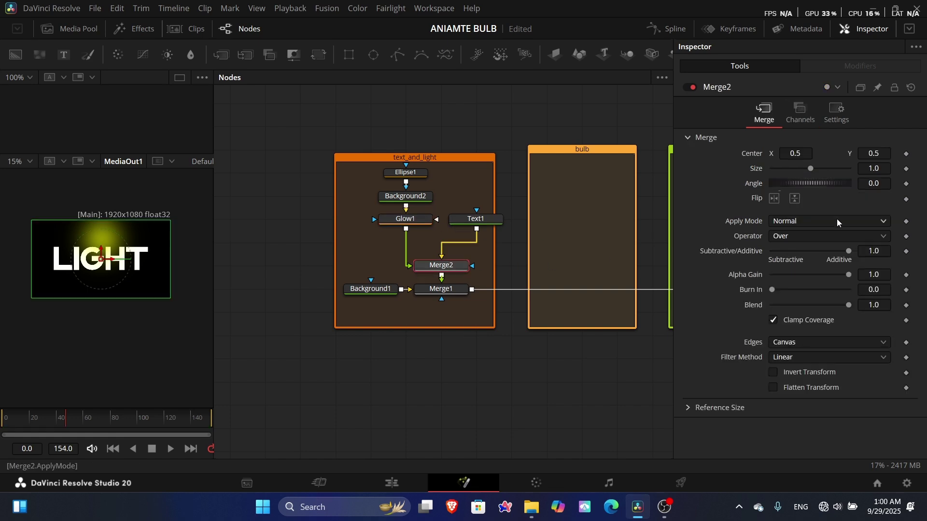
pyautogui.click(795, 220)
pyautogui.scroll(-5, 797, 365)
pyautogui.click(792, 396)
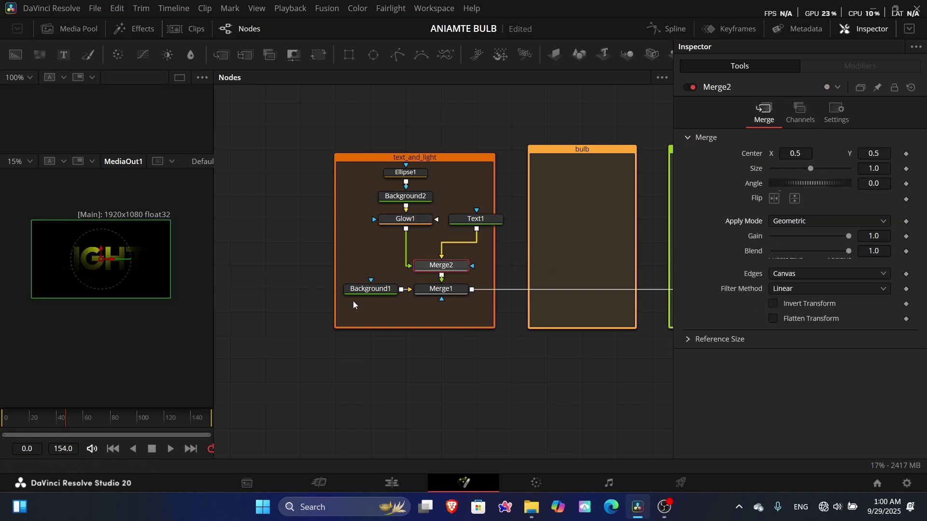
pyautogui.scroll(2, 50, 226)
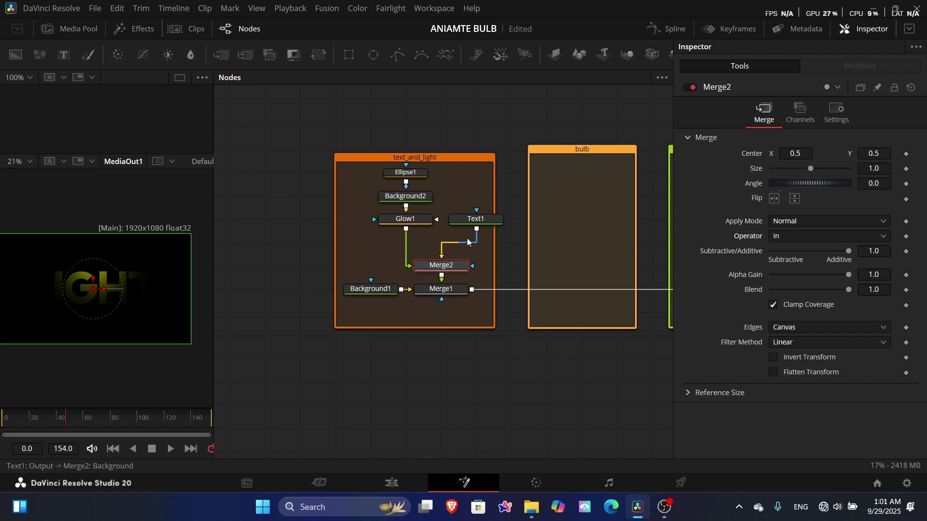
pyautogui.click(786, 220)
pyautogui.scroll(-5, 806, 371)
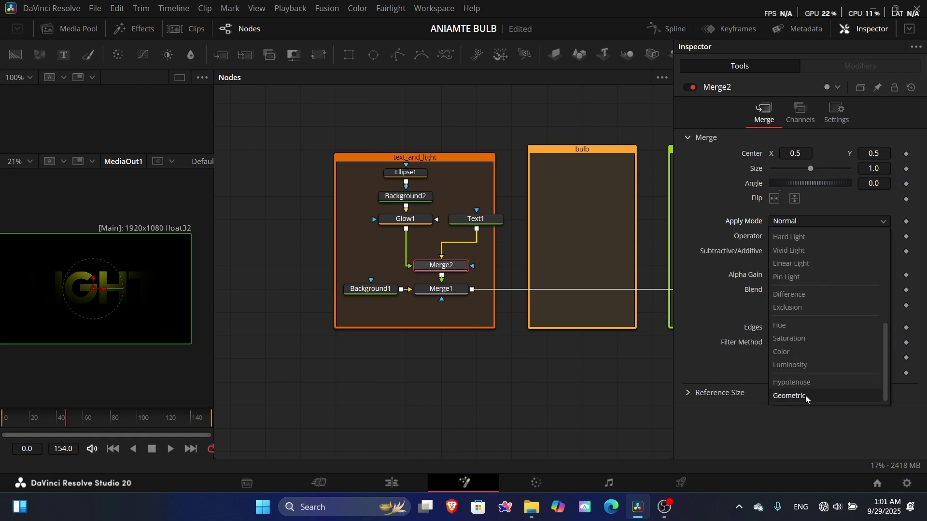
pyautogui.click(804, 396)
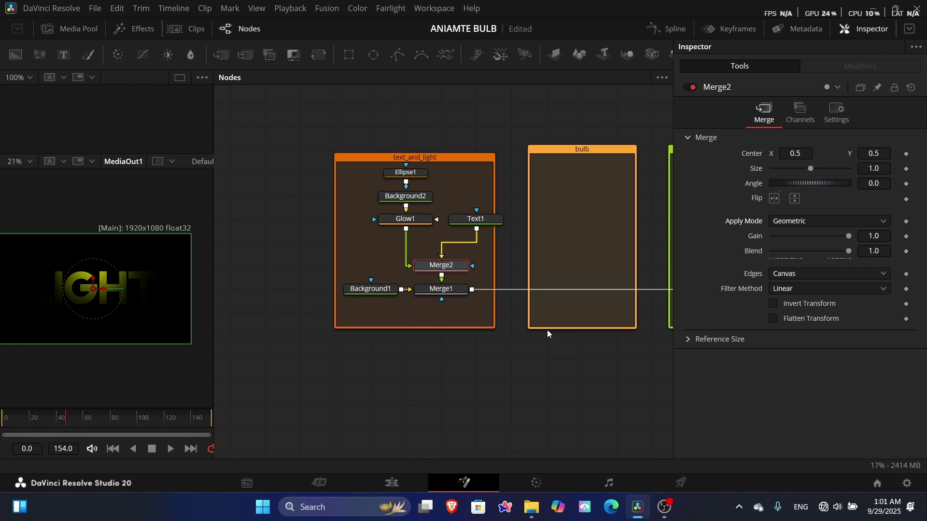
# Merge an instance of the LIGHT text after Merge1 and move the glow merge onto the instance's branch
pyautogui.moveTo(479, 224)
pyautogui.mouseDown()
pyautogui.moveTo(435, 254)
pyautogui.moveTo(374, 269)
pyautogui.moveTo(445, 268)
pyautogui.moveTo(466, 233)
pyautogui.mouseUp()
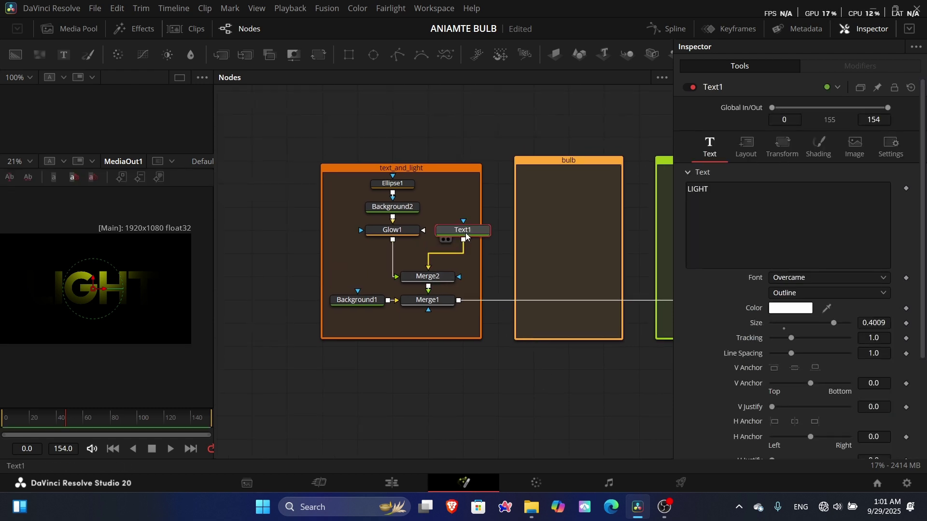
pyautogui.hotkey('ctrl', 'shift', 'v')
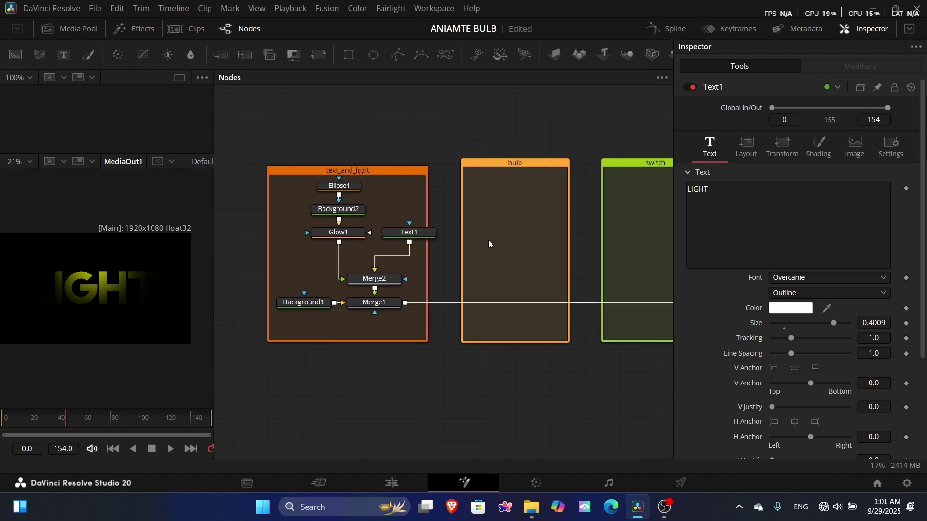
pyautogui.moveTo(474, 260); pyautogui.dragTo(433, 272)
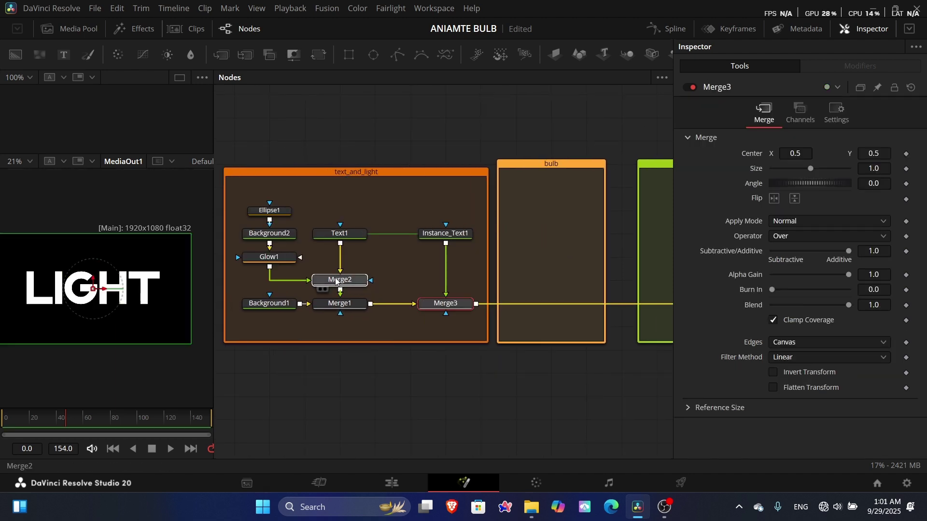
pyautogui.moveTo(337, 282); pyautogui.dragTo(445, 284)
pyautogui.moveTo(276, 257); pyautogui.dragTo(418, 211)
# Lower the blend of Merge1 to dim the base LIGHT text
pyautogui.click(340, 305)
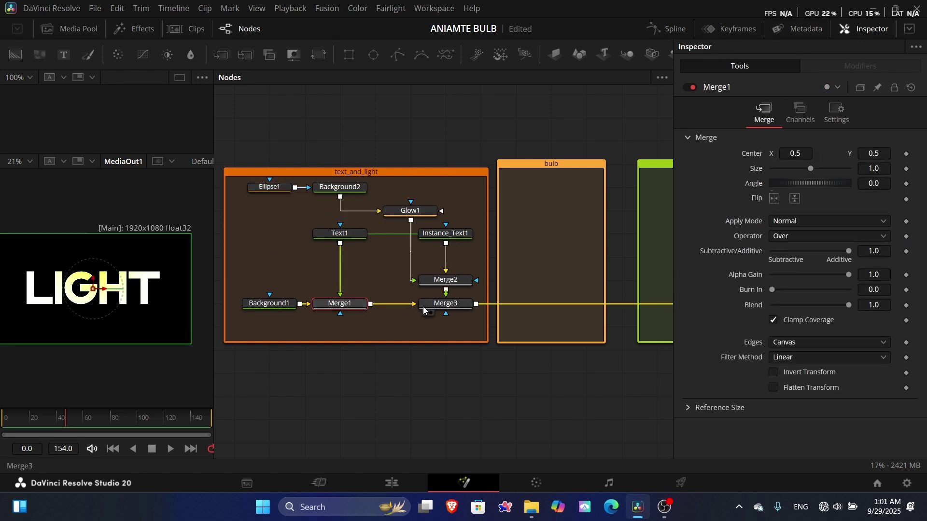
pyautogui.click(427, 307)
pyautogui.click(335, 307)
pyautogui.moveTo(849, 305); pyautogui.dragTo(792, 313)
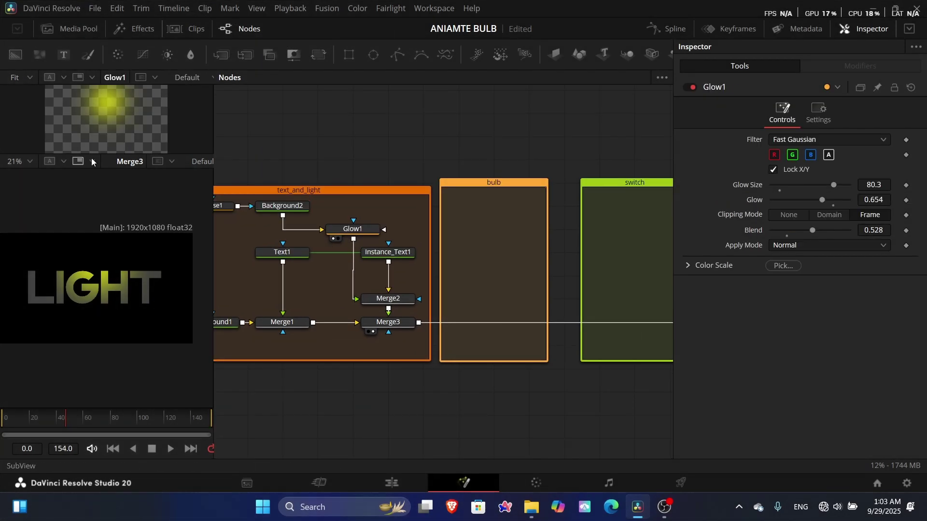
# Add an ellipse-masked Background node in the bulb group and shrink the ellipse to about 0.055 wide and high
pyautogui.moveTo(406, 232); pyautogui.dragTo(476, 209)
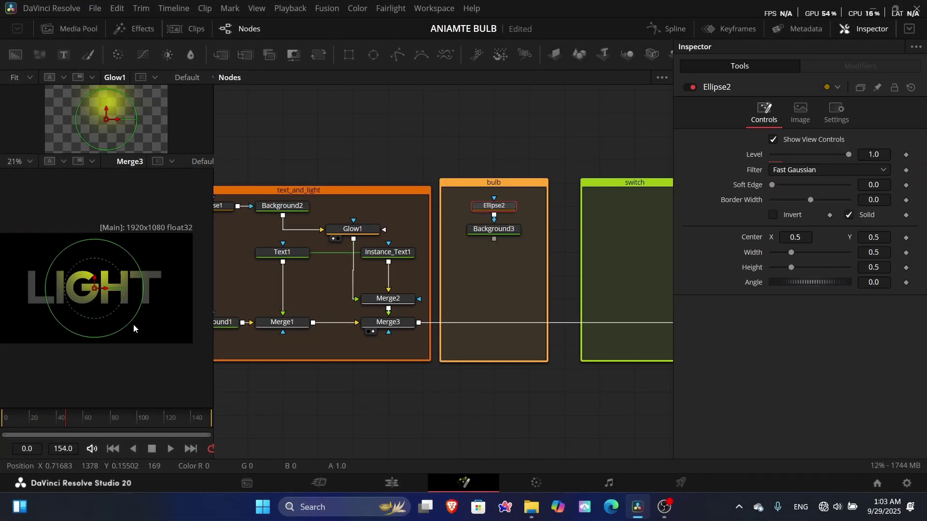
pyautogui.moveTo(134, 329); pyautogui.dragTo(99, 293)
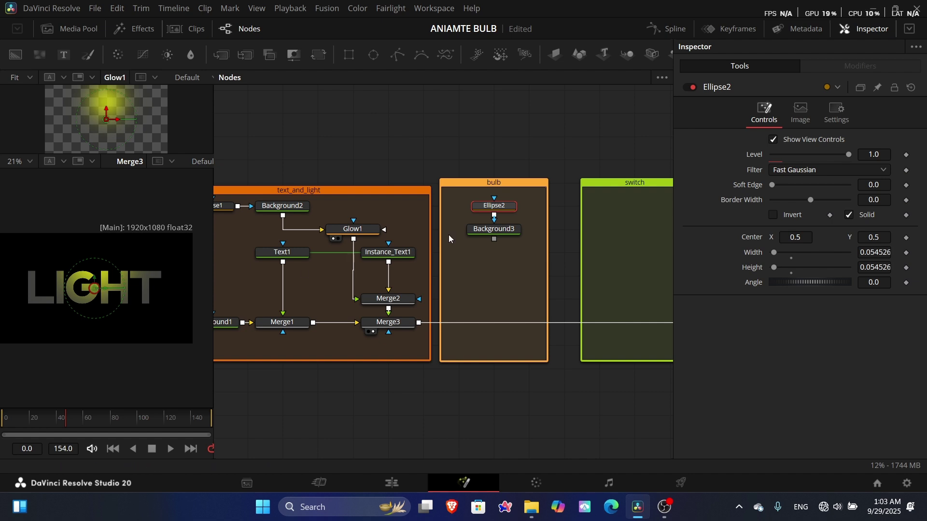
# Give Background3 the same yellow as Background2 and merge it after Merge3, with the center of Ellipse2 linked to Ellipse1.Center
pyautogui.click(497, 231)
pyautogui.click(503, 208)
pyautogui.moveTo(414, 235); pyautogui.dragTo(480, 263)
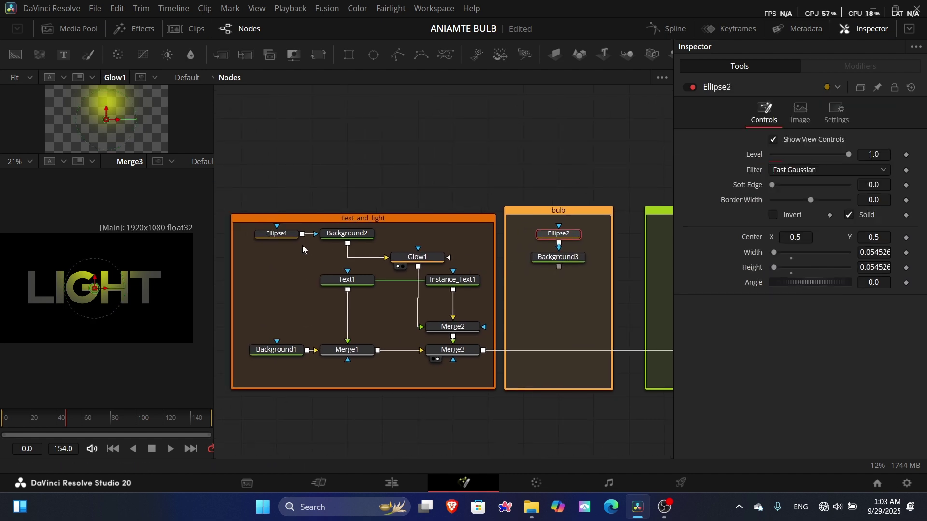
pyautogui.click(345, 234)
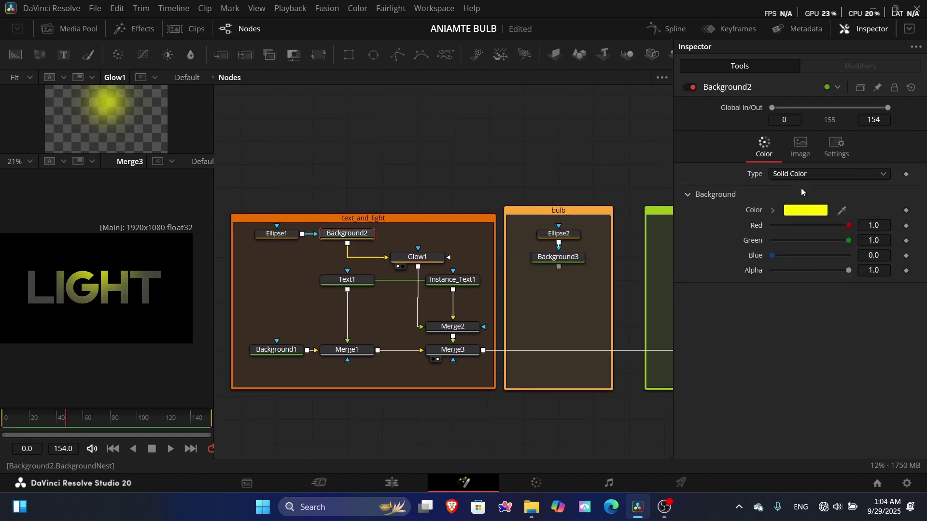
pyautogui.click(566, 261)
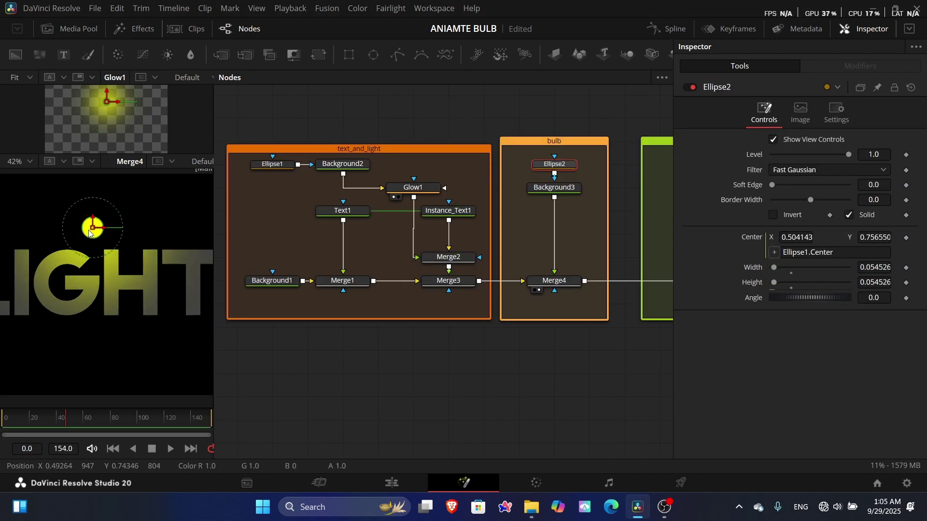
# Merge the output of Glow1 between Merge3 and Merge4, and align the merge nodes in one row
pyautogui.scroll(-2, 87, 247)
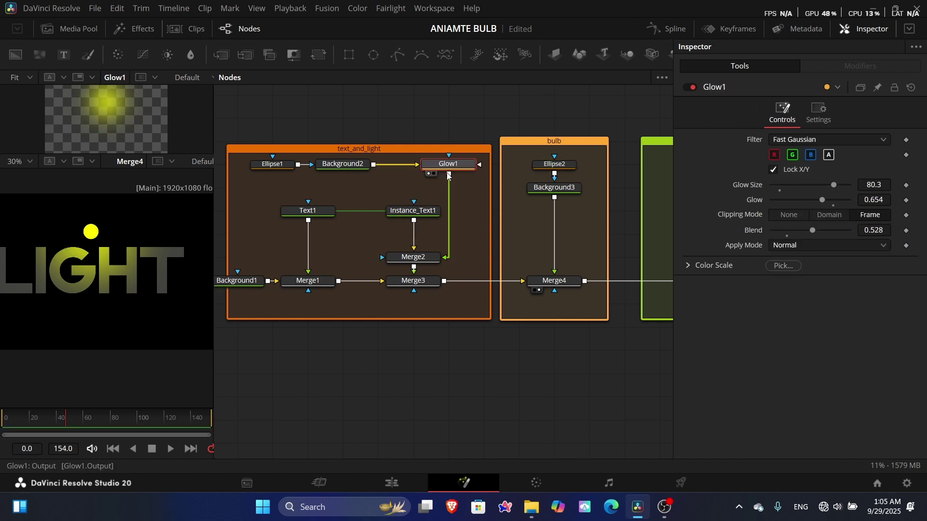
pyautogui.moveTo(448, 175); pyautogui.dragTo(445, 281)
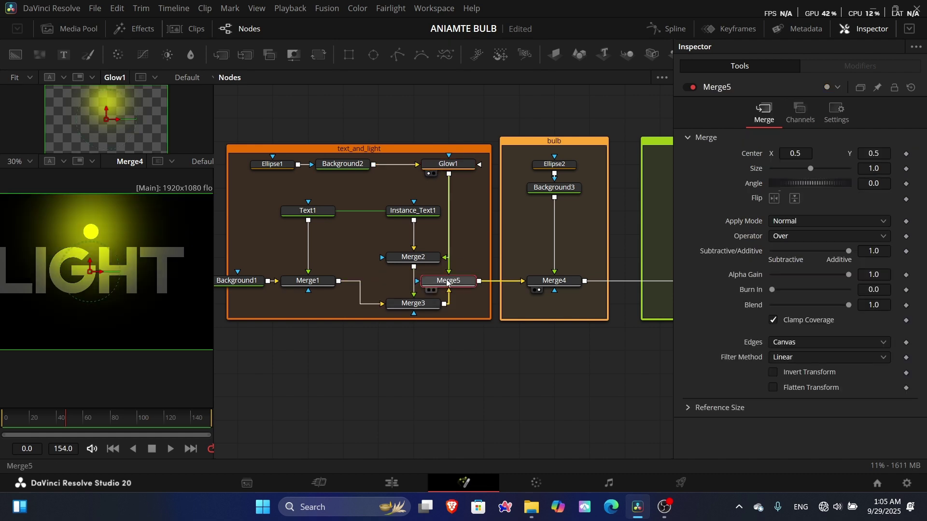
pyautogui.moveTo(385, 290); pyautogui.dragTo(377, 280)
pyautogui.moveTo(436, 279); pyautogui.dragTo(473, 278)
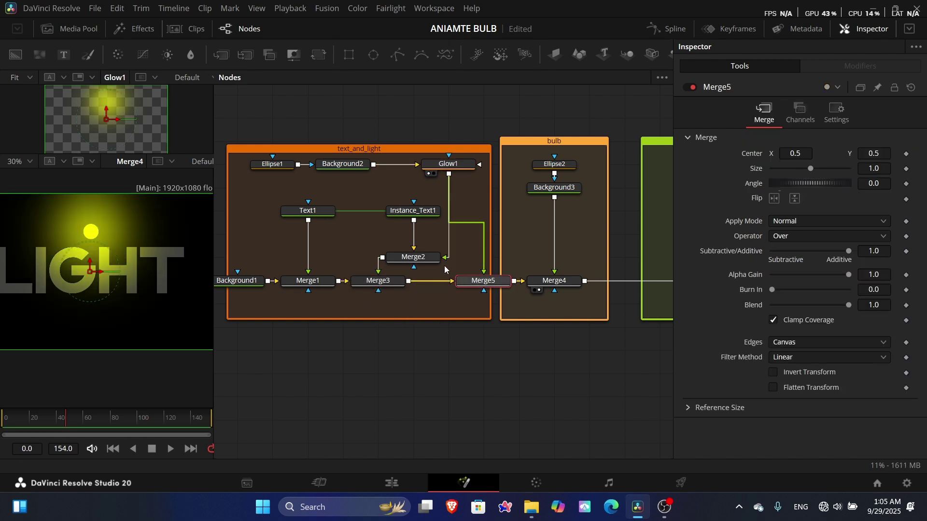
# Stack Instance_Text1 and Merge2 in one column directly above Merge3 in the text_and_light group
pyautogui.moveTo(299, 212); pyautogui.dragTo(354, 201)
pyautogui.moveTo(283, 167); pyautogui.dragTo(200, 172)
pyautogui.moveTo(248, 154)
pyautogui.mouseDown()
pyautogui.moveTo(525, 285)
pyautogui.moveTo(476, 270)
pyautogui.mouseUp()
pyautogui.click(494, 237)
pyautogui.moveTo(390, 244); pyautogui.dragTo(354, 244)
pyautogui.click(363, 202)
pyautogui.scroll(-1, 363, 202)
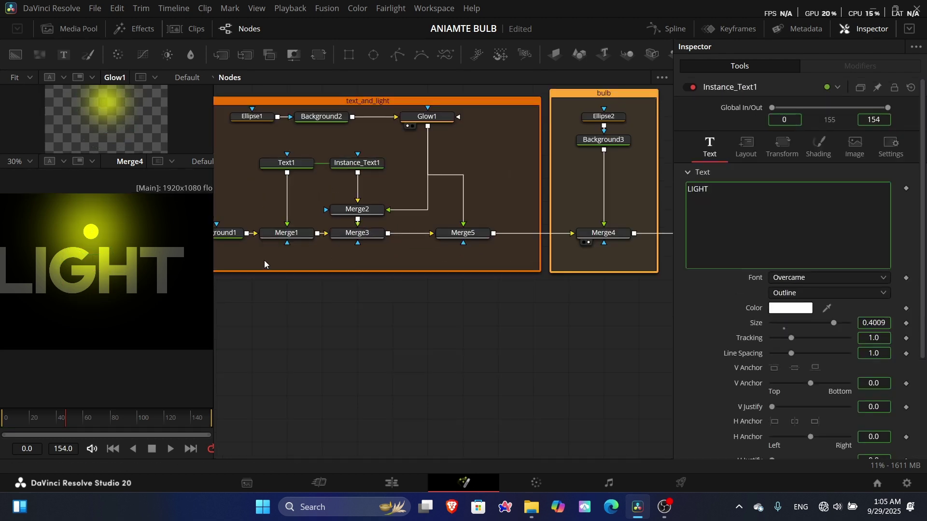
# Add a Glow node after Background3 in the bulb group, set its blend to about 0.661 and reduce its glow amount slightly
pyautogui.click(618, 141)
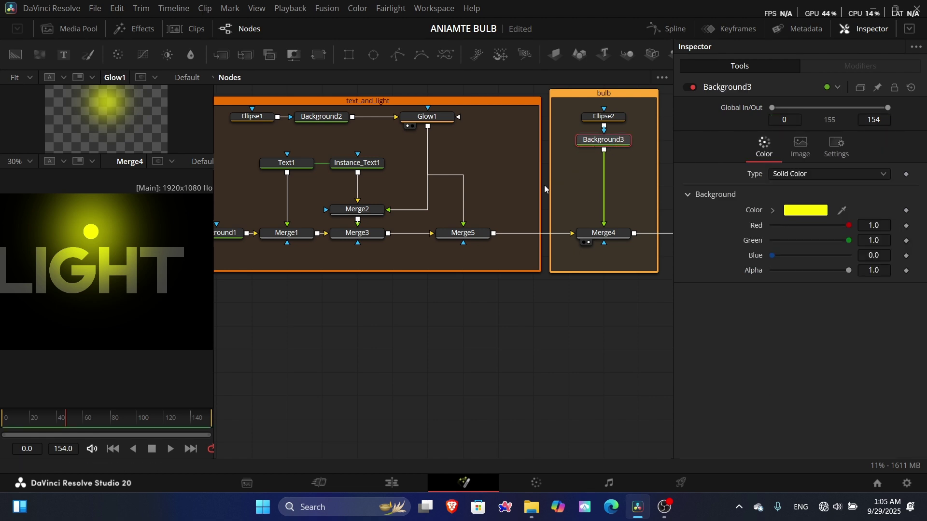
pyautogui.hotkey('shift', 'space')
pyautogui.write('glow')
pyautogui.press('Return')
pyautogui.moveTo(787, 230); pyautogui.dragTo(823, 230)
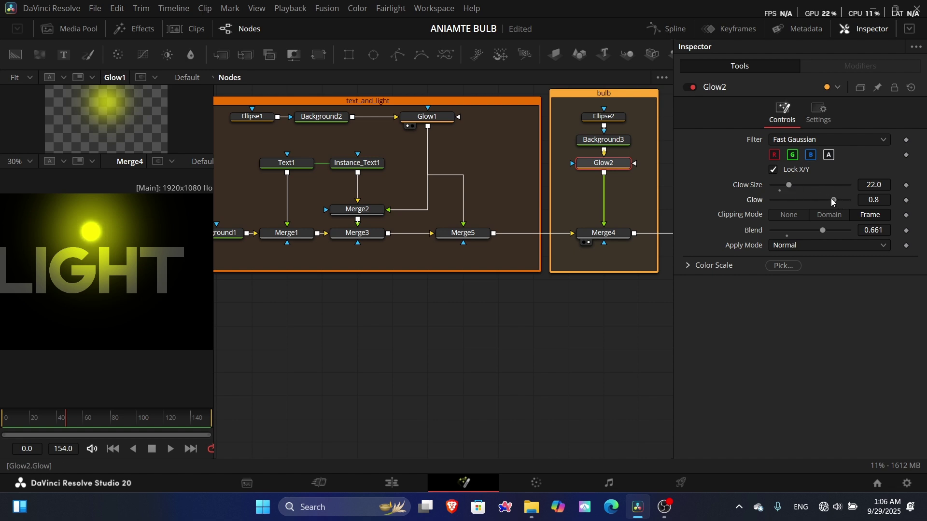
pyautogui.moveTo(833, 200); pyautogui.dragTo(826, 200)
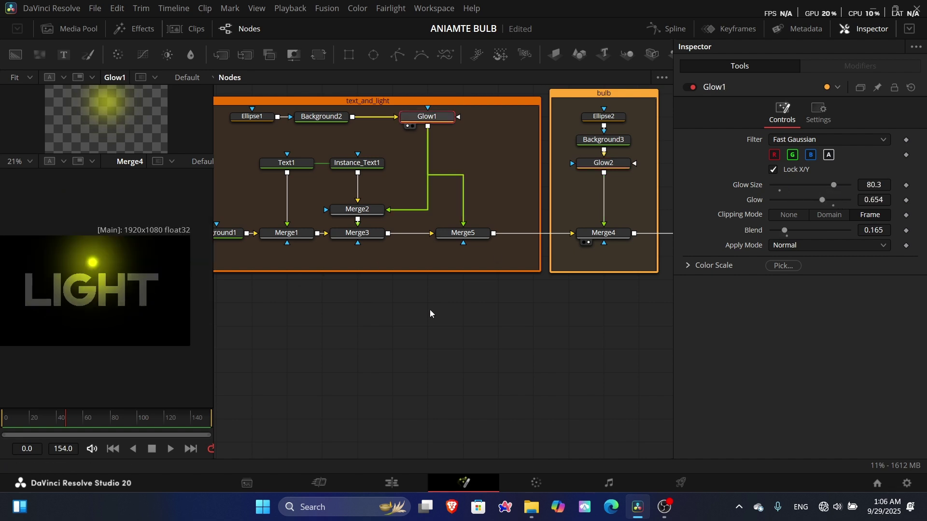
# Move the LIGHT text down by lowering the layout center Y of Instance_Text1
pyautogui.click(430, 310)
pyautogui.scroll(2, 99, 265)
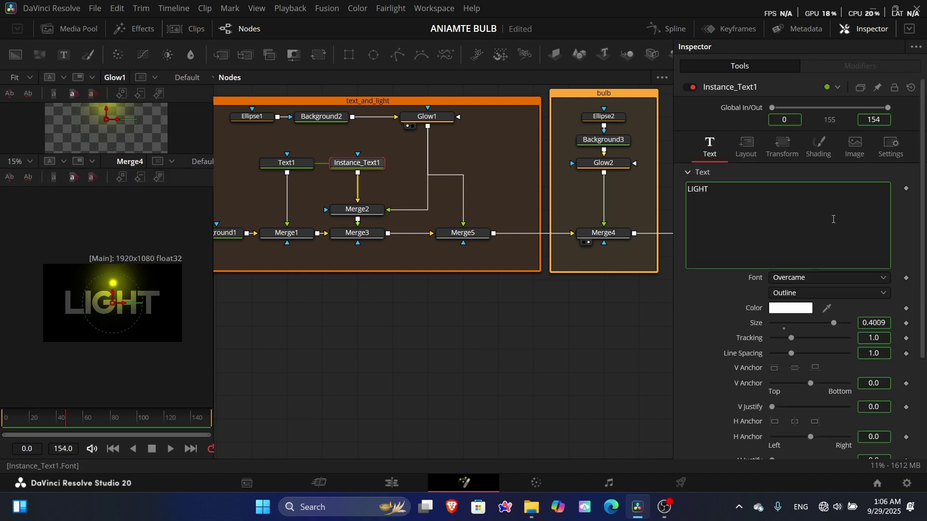
pyautogui.click(746, 144)
pyautogui.moveTo(877, 204); pyautogui.dragTo(797, 205)
# Add a Transform node after Glow1, level with Instance_Text1, and paste an instance of it after Glow2 in the bulb group
pyautogui.press('Return')
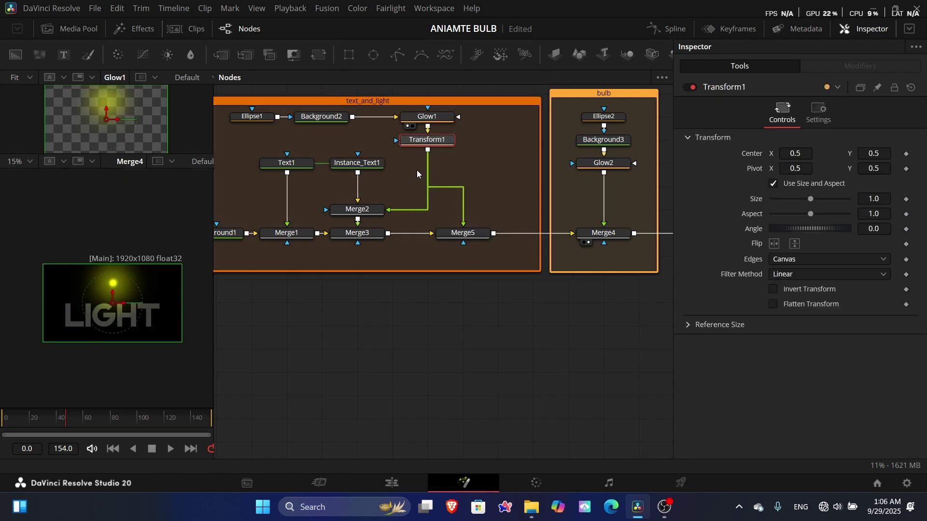
pyautogui.moveTo(445, 140); pyautogui.dragTo(445, 163)
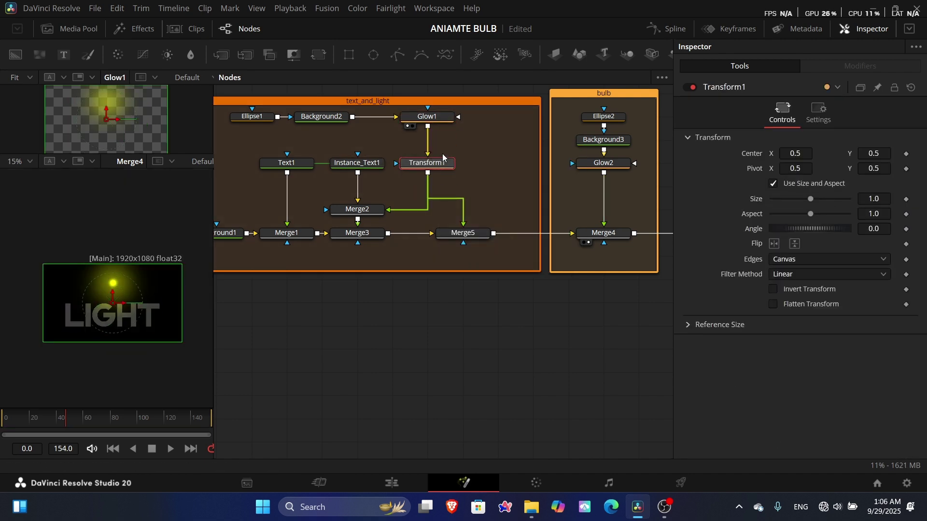
pyautogui.moveTo(571, 103); pyautogui.dragTo(596, 222)
pyautogui.click(621, 163)
pyautogui.click(595, 235)
pyautogui.click(415, 223)
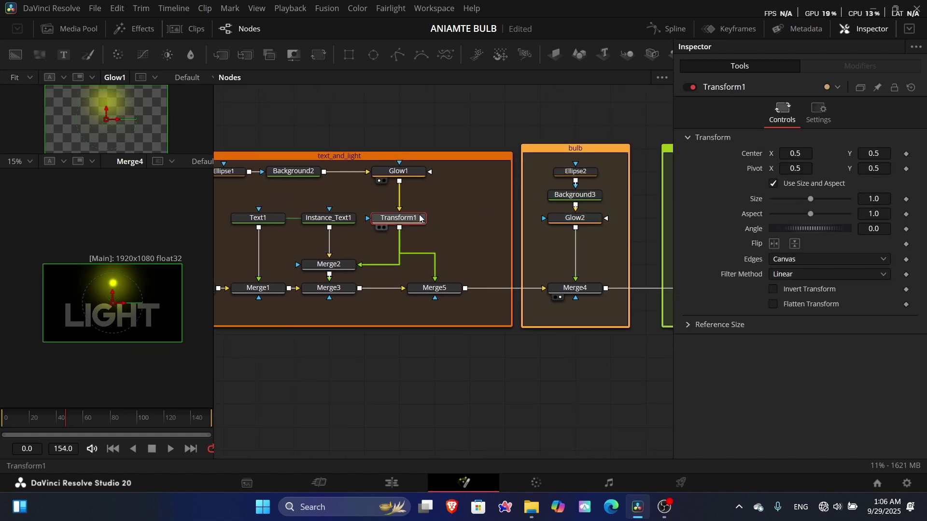
pyautogui.click(579, 218)
pyautogui.hotkey('ctrl', 'shift', 'v')
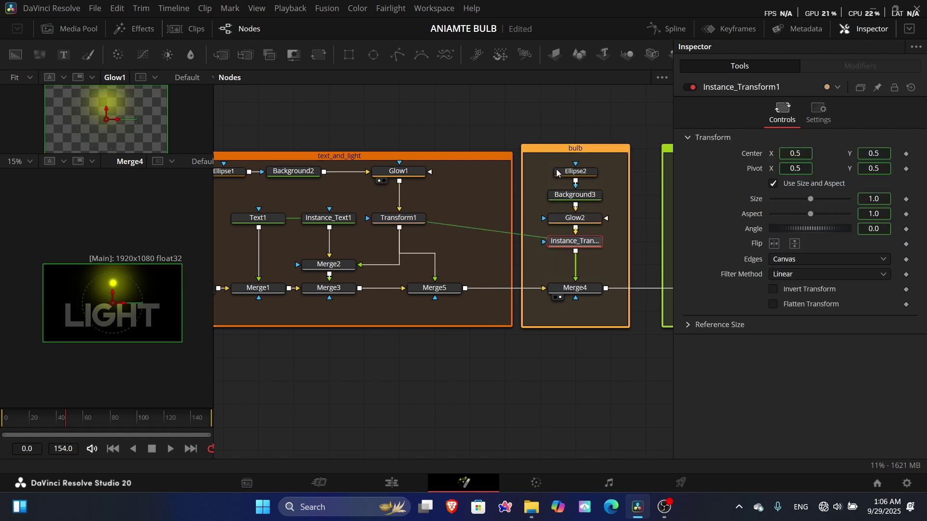
pyautogui.scroll(-2, 574, 207)
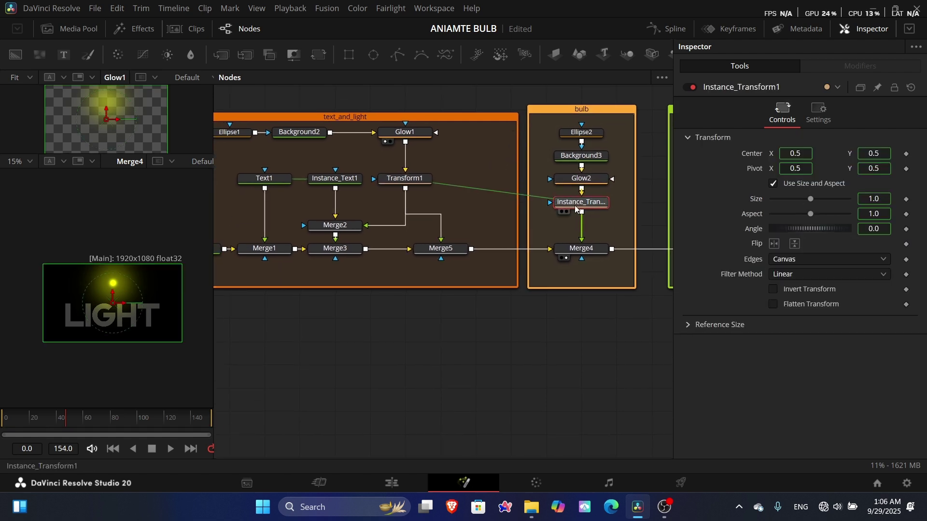
# Set Transform1's pivot Y to 0.987 and try out a rotation, undoing the angle change
pyautogui.click(416, 183)
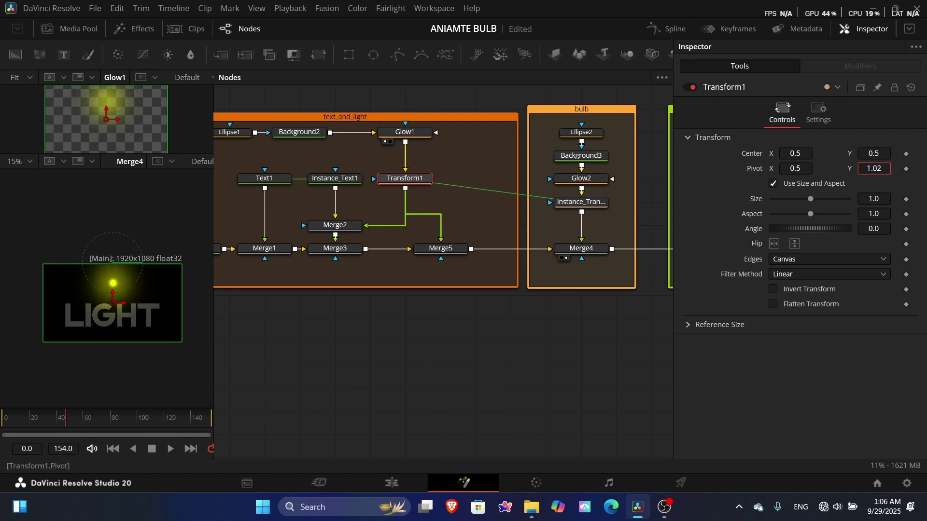
pyautogui.moveTo(874, 229); pyautogui.dragTo(158, 219)
pyautogui.moveTo(842, 229); pyautogui.dragTo(881, 232)
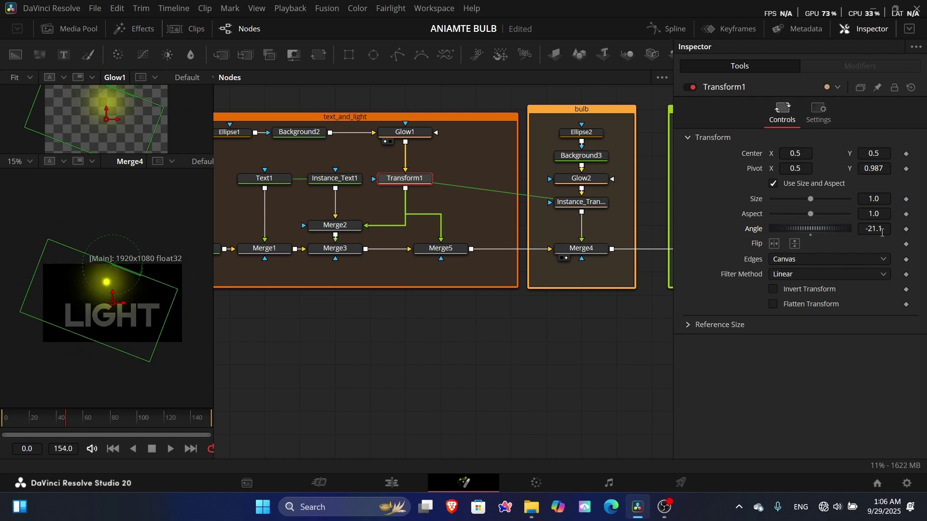
pyautogui.hotkey('ctrl', 'z')
pyautogui.scroll(2, 37, 262)
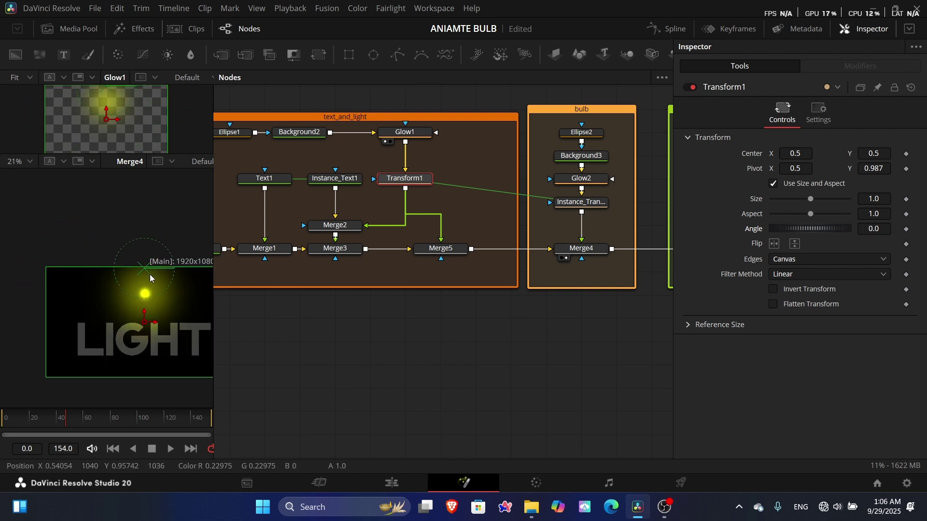
pyautogui.moveTo(136, 286); pyautogui.dragTo(101, 259)
pyautogui.scroll(4, 101, 261)
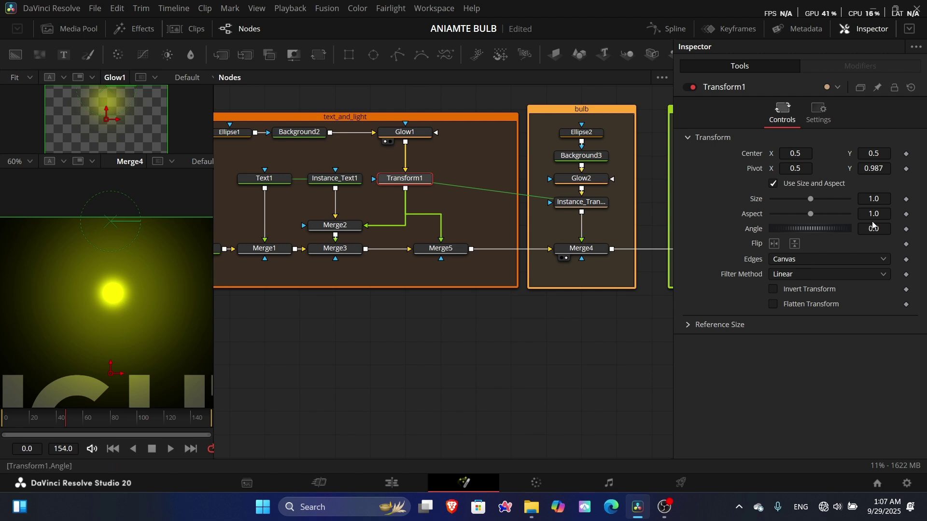
# Try Transform1's pivot beside the bulb at X 0.344, Y 0.723 and test the rotation around it
pyautogui.moveTo(875, 168); pyautogui.dragTo(859, 168)
pyautogui.moveTo(795, 167); pyautogui.dragTo(776, 168)
pyautogui.moveTo(179, 292); pyautogui.dragTo(236, 262)
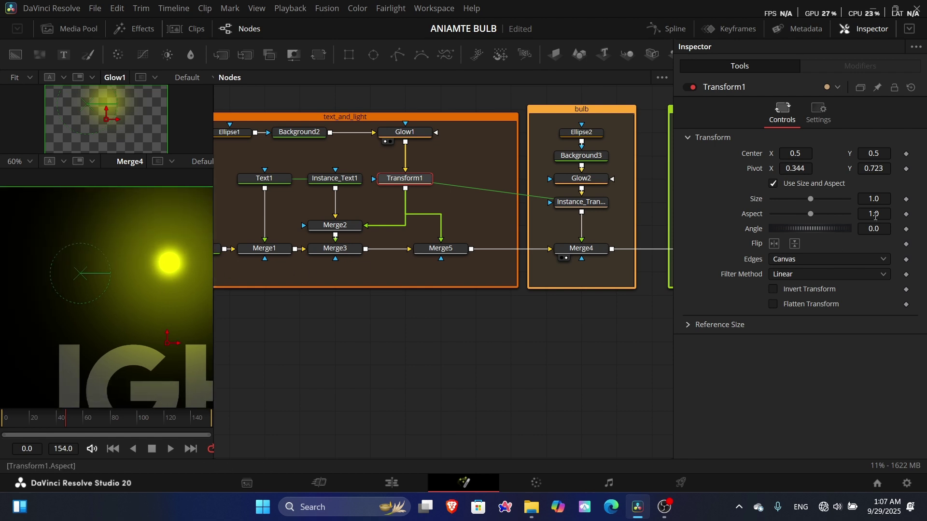
pyautogui.scroll(-2, 93, 283)
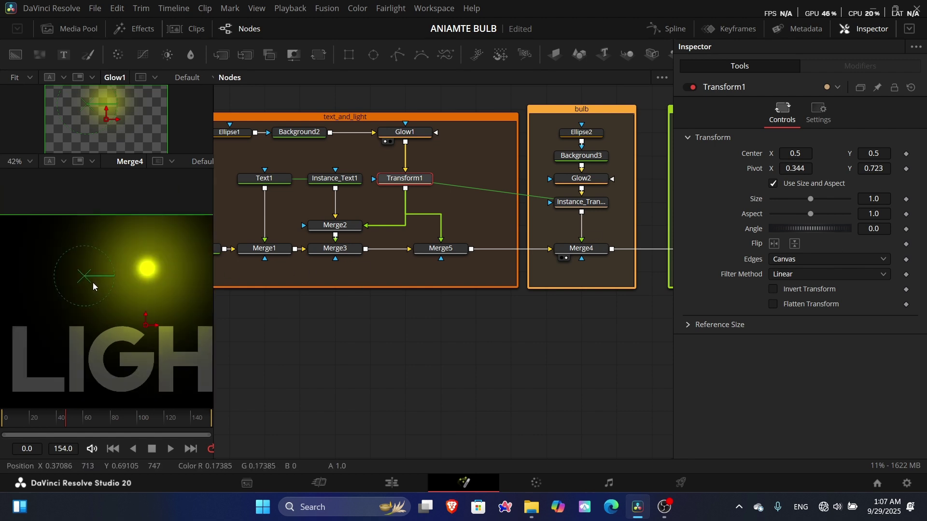
pyautogui.moveTo(87, 279); pyautogui.dragTo(42, 221)
pyautogui.moveTo(873, 229)
pyautogui.mouseDown()
pyautogui.moveTo(852, 229)
pyautogui.moveTo(873, 229)
pyautogui.mouseUp()
# Set Transform1's pivot to X 0.495172, Y 1.156738, its center Y to 0.337 and its angle to 2.8
pyautogui.click(811, 235)
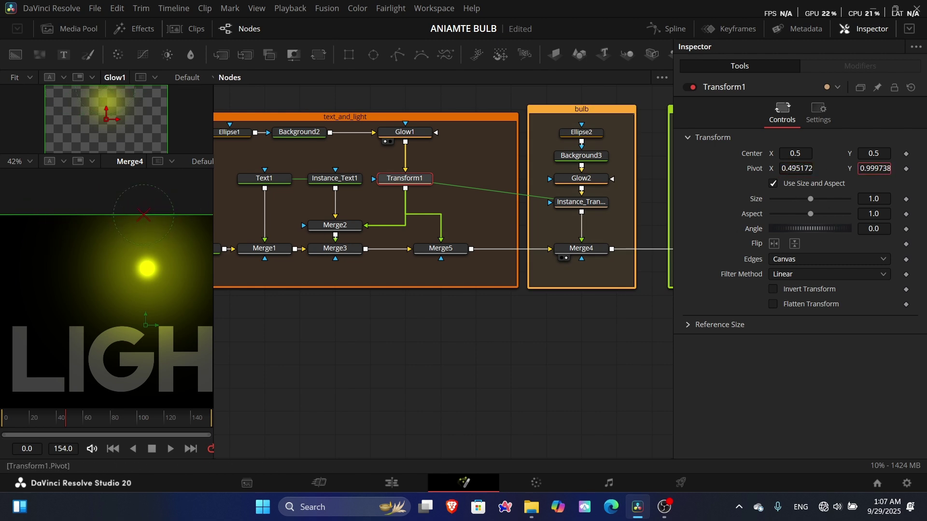
pyautogui.scroll(-2, 57, 345)
pyautogui.scroll(1, 113, 318)
pyautogui.moveTo(192, 324); pyautogui.dragTo(226, 242)
pyautogui.moveTo(811, 229)
pyautogui.mouseDown()
pyautogui.moveTo(782, 229)
pyautogui.moveTo(822, 229)
pyautogui.moveTo(812, 228)
pyautogui.mouseUp()
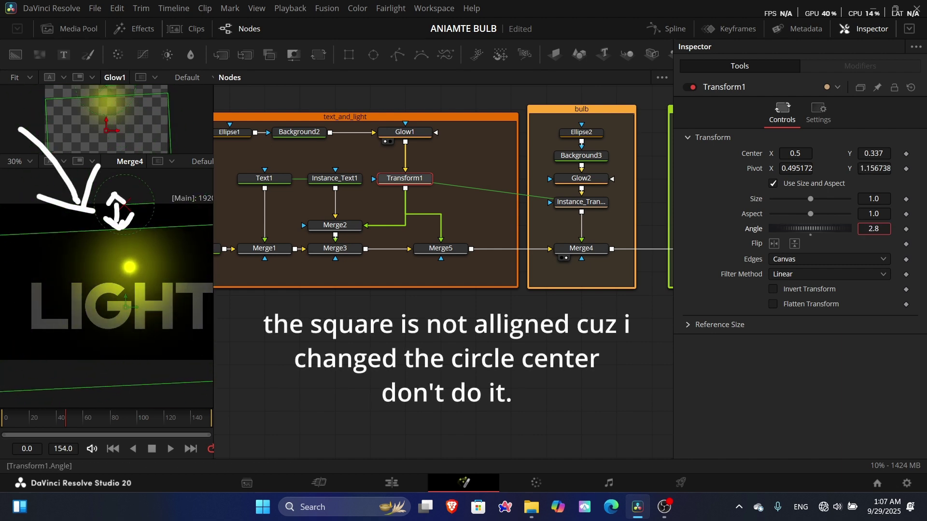
pyautogui.scroll(-1, 84, 295)
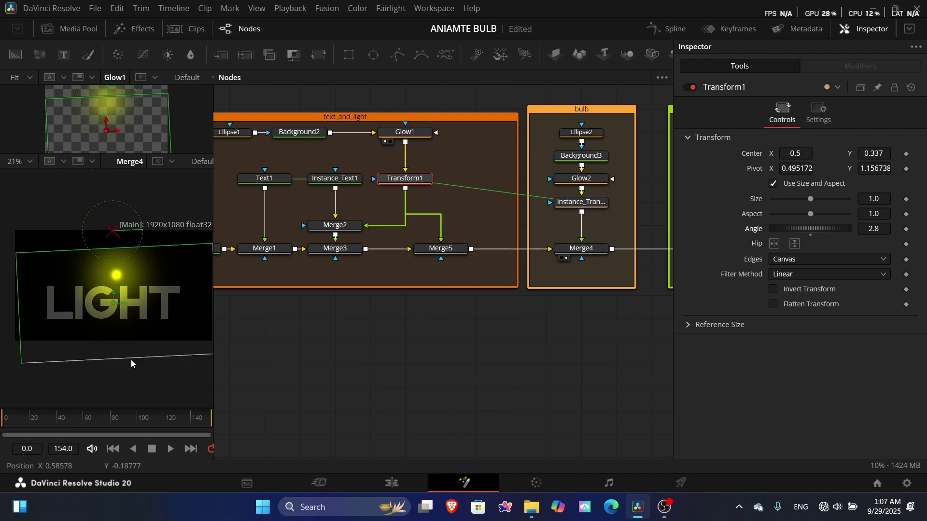
# Keyframe Transform1's angle as a back-and-forth swing at about frames 0, 40, 80 and 120, starting at -66.6
pyautogui.click(908, 229)
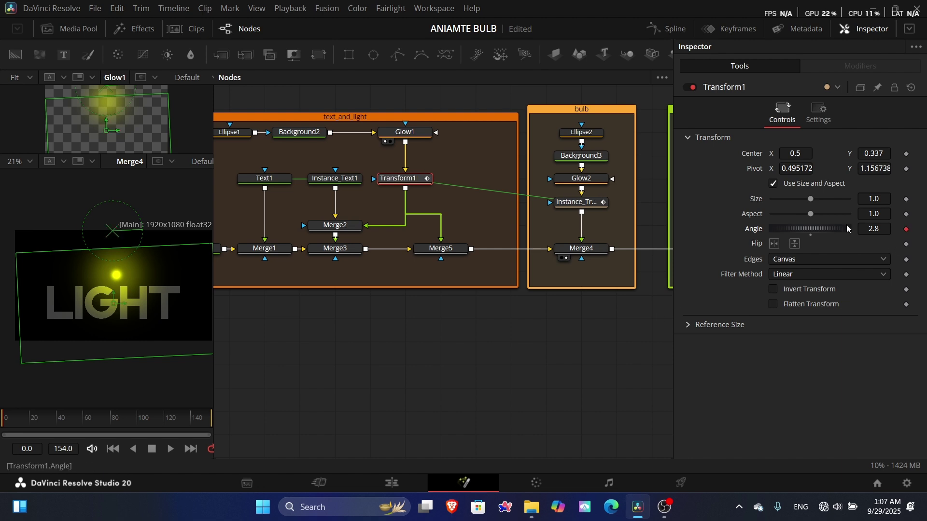
pyautogui.moveTo(883, 229); pyautogui.dragTo(917, 230)
pyautogui.click(58, 416)
pyautogui.click(110, 416)
pyautogui.click(164, 421)
pyautogui.moveTo(33, 423); pyautogui.dragTo(2, 424)
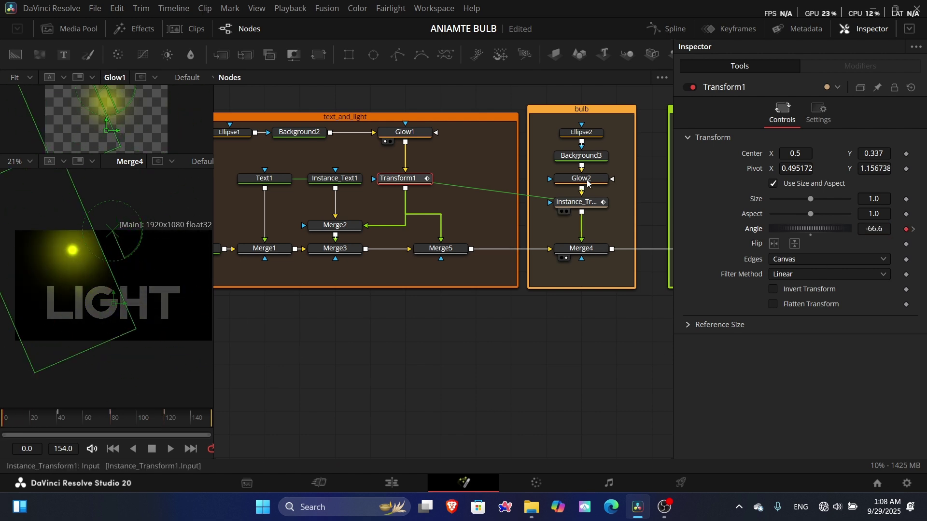
# Show Transform1's Angle curve in the Spline editor, fitted to view, and smooth all of its keyframes
pyautogui.click(669, 29)
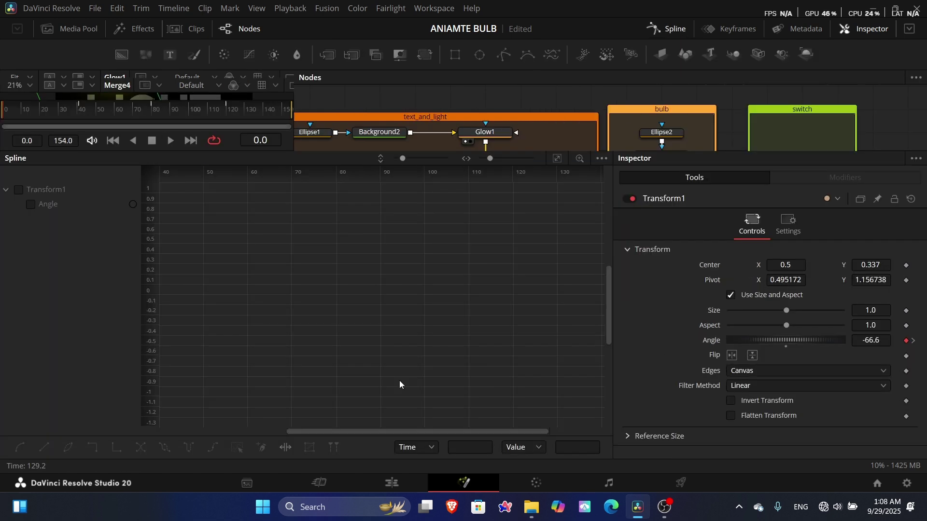
pyautogui.click(30, 205)
pyautogui.click(558, 158)
pyautogui.scroll(-1, 475, 277)
pyautogui.hotkey('ctrl', 'a')
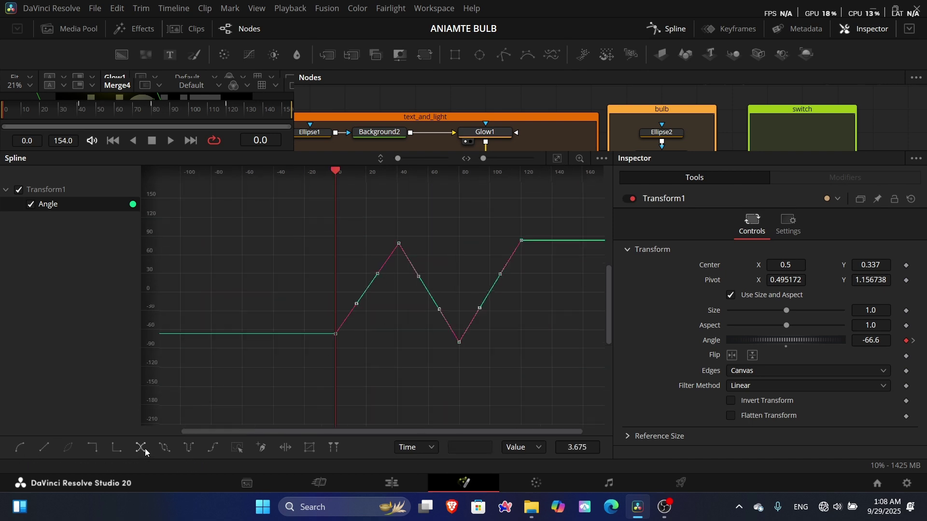
pyautogui.click(22, 449)
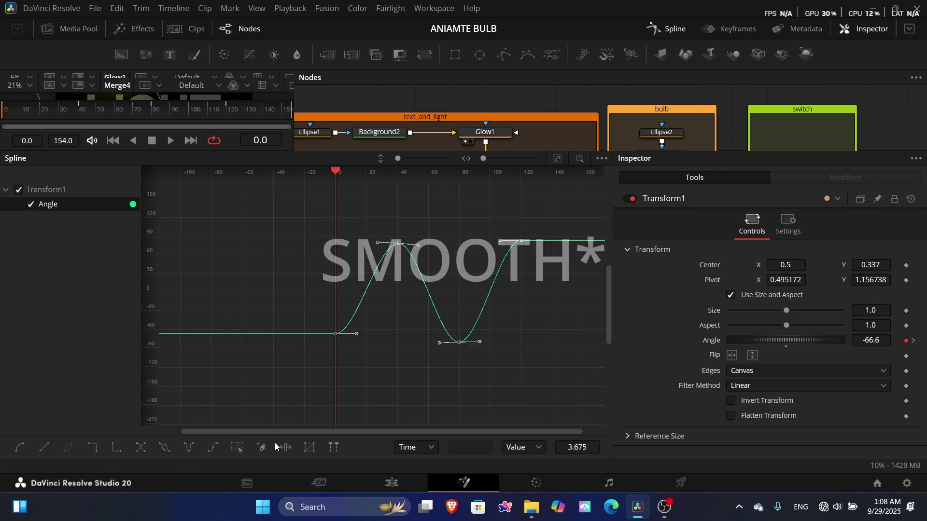
# Taper the end of the Angle curve to about 2 with a shape box so the swing dies out, and play the animation
pyautogui.click(303, 447)
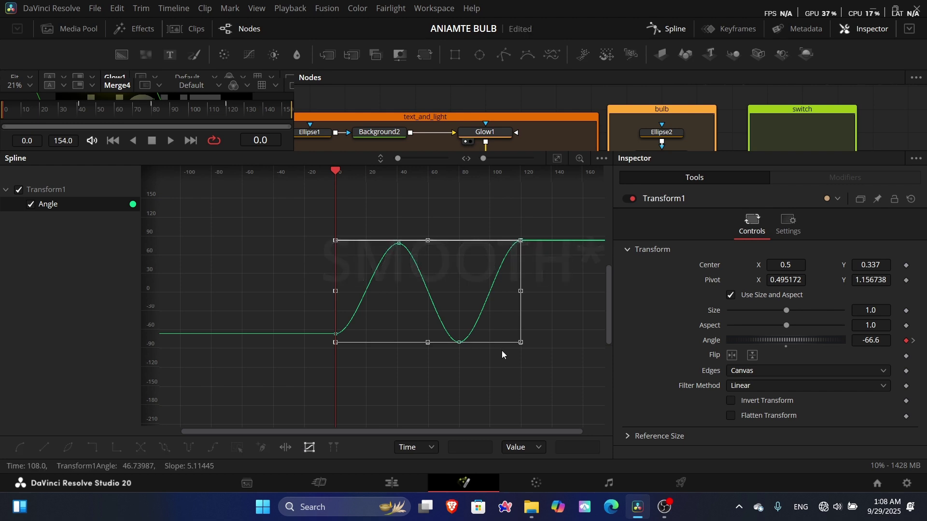
pyautogui.moveTo(392, 376); pyautogui.dragTo(391, 326)
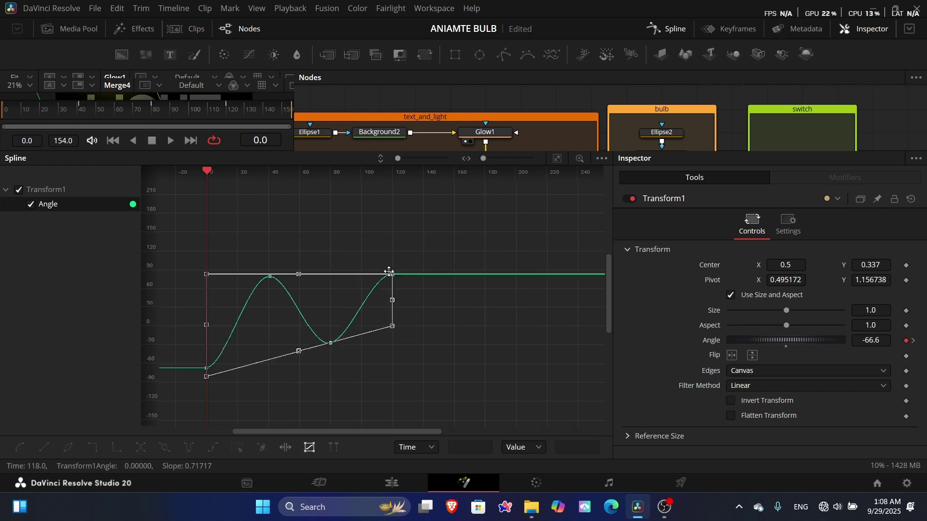
pyautogui.moveTo(392, 275); pyautogui.dragTo(391, 326)
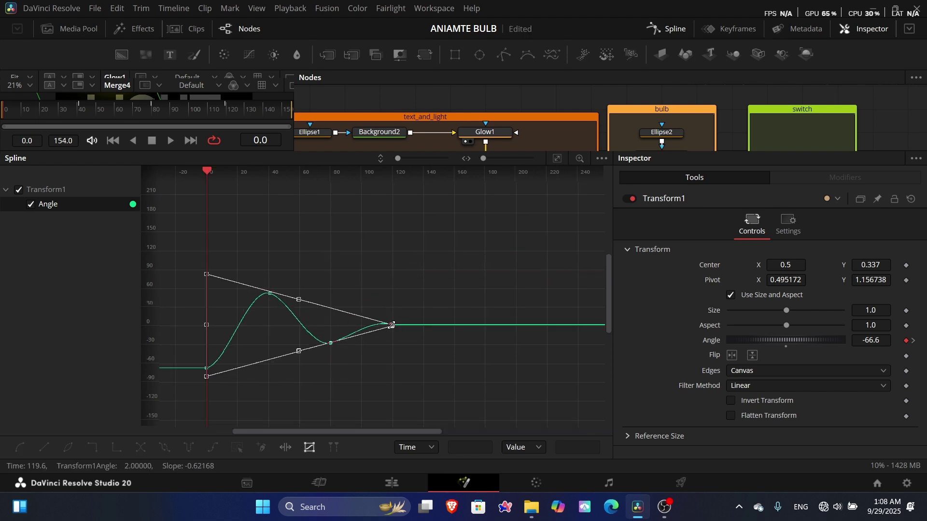
pyautogui.click(668, 30)
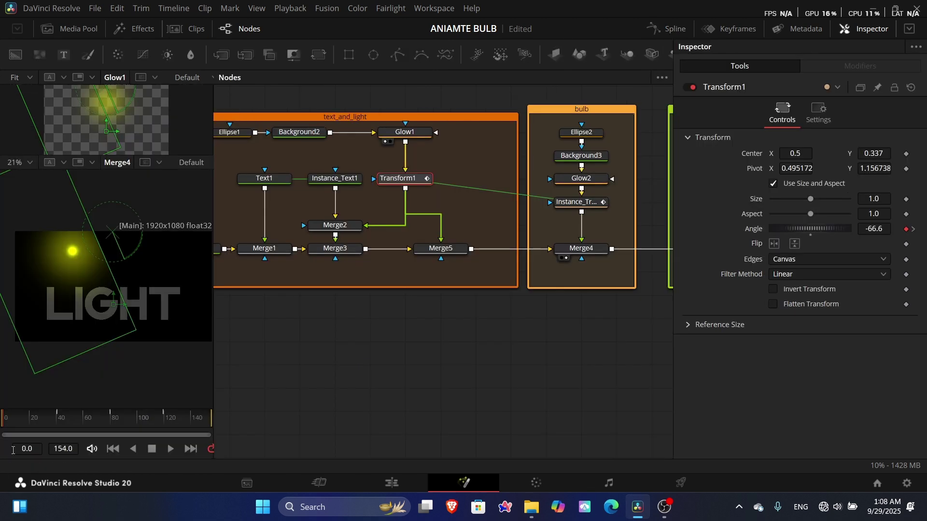
pyautogui.press('space')
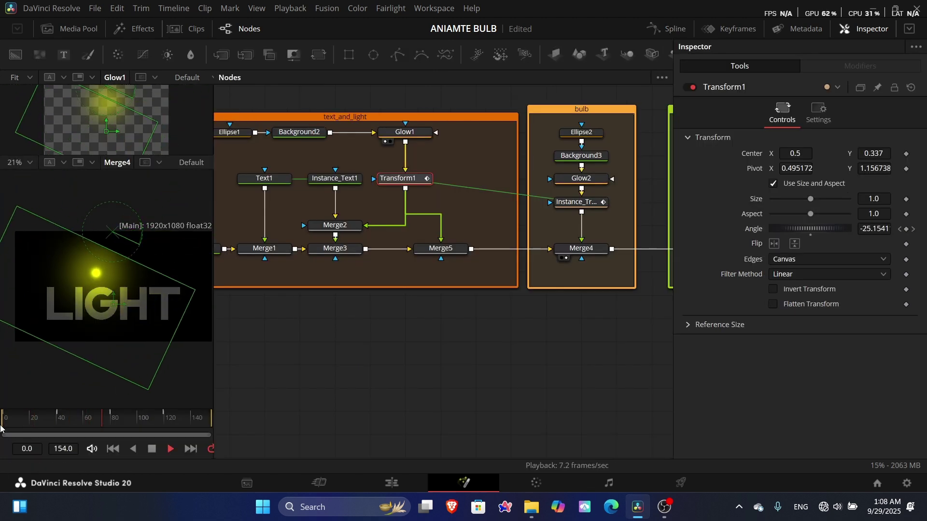
pyautogui.press('space')
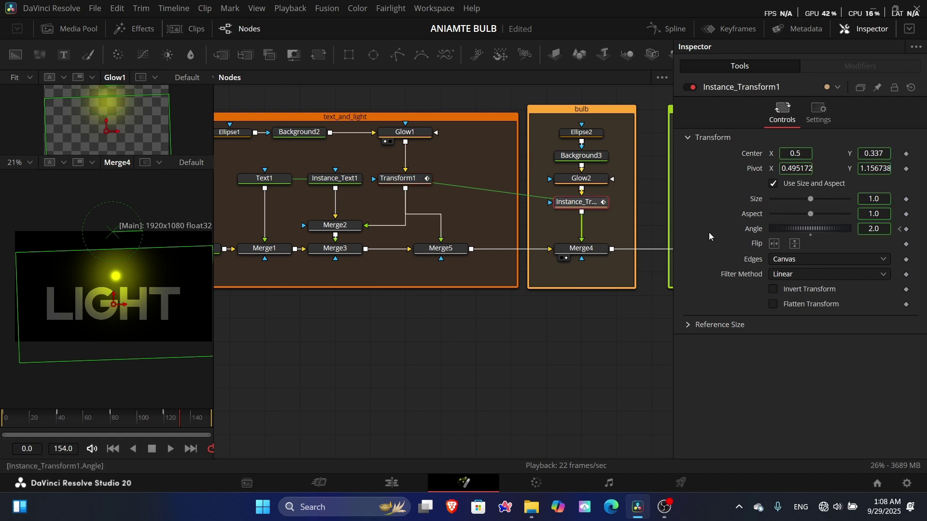
# Replace the keyframes on Transform1's Angle with an Anim Curves modifier and show the modifier's controls
pyautogui.rightClick(743, 232)
pyautogui.click(644, 280)
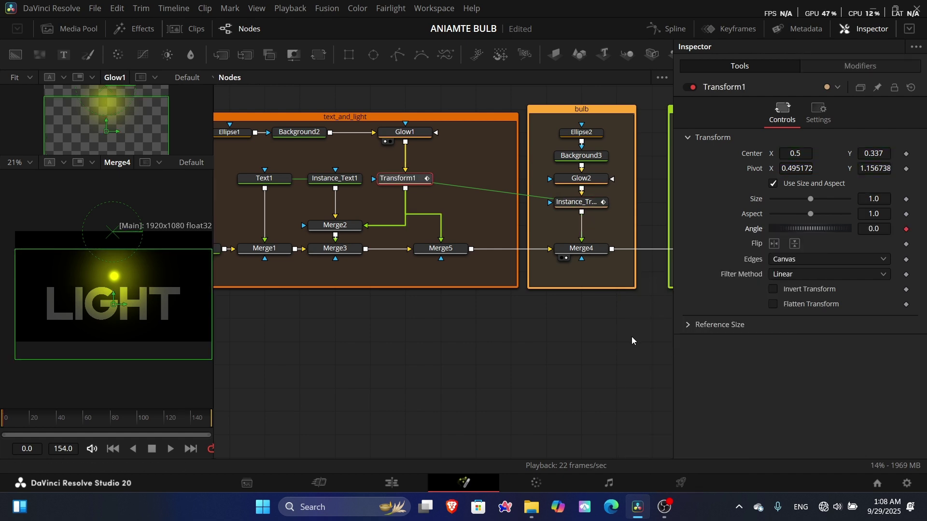
pyautogui.click(840, 66)
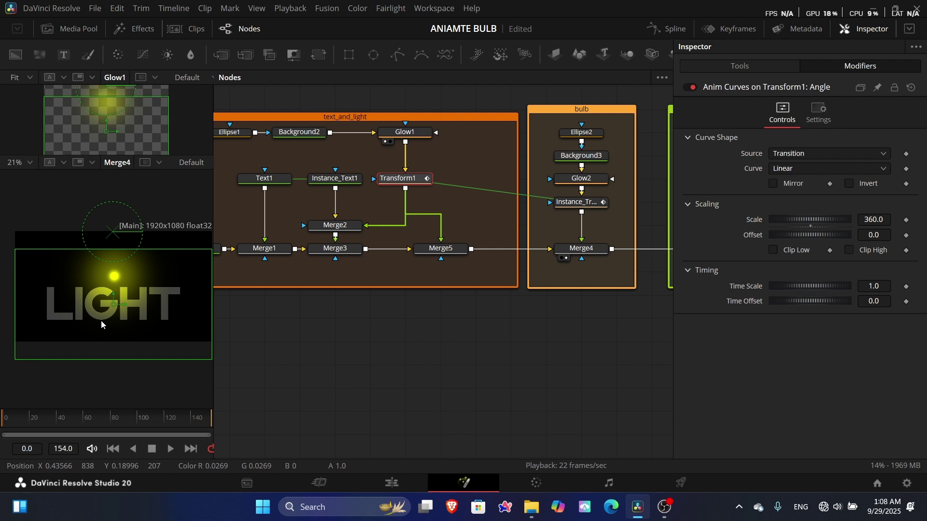
# Play the swing animation and set the curve of the Anim Curves modifier to Easing
pyautogui.press('space')
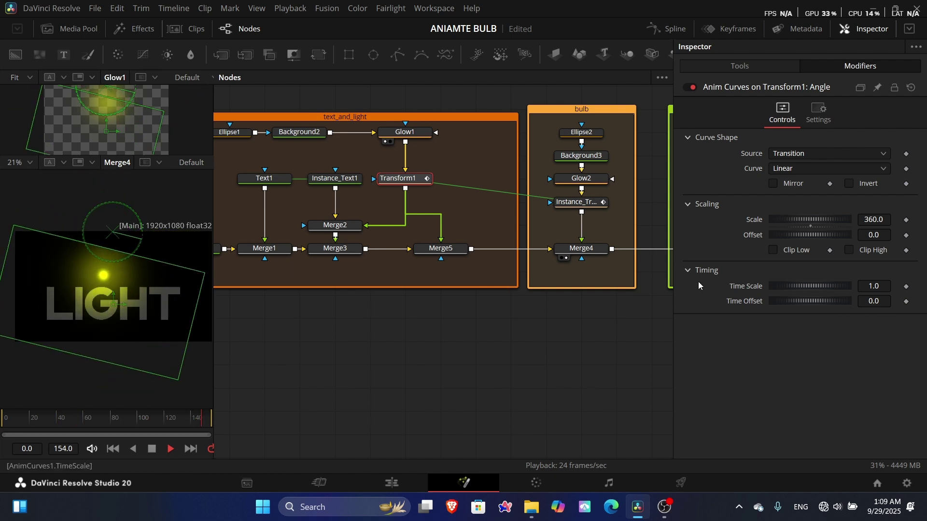
pyautogui.click(813, 172)
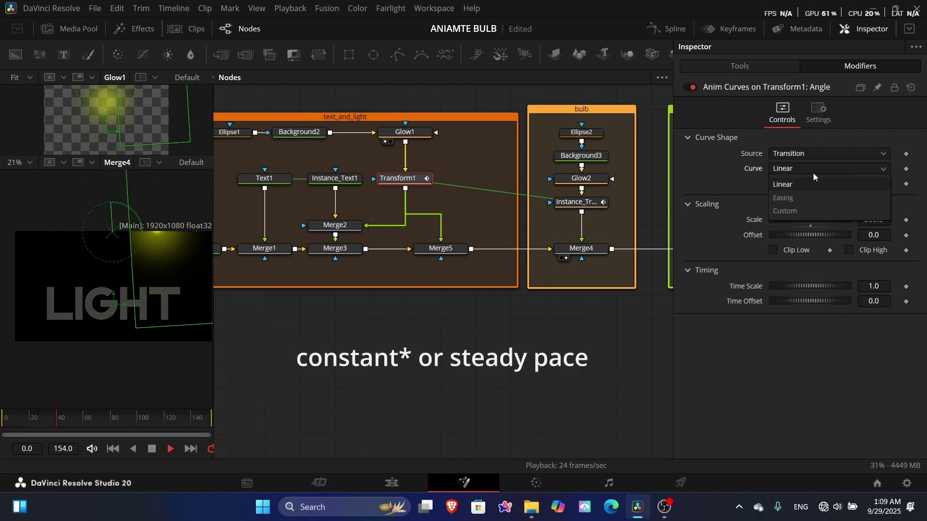
pyautogui.click(796, 202)
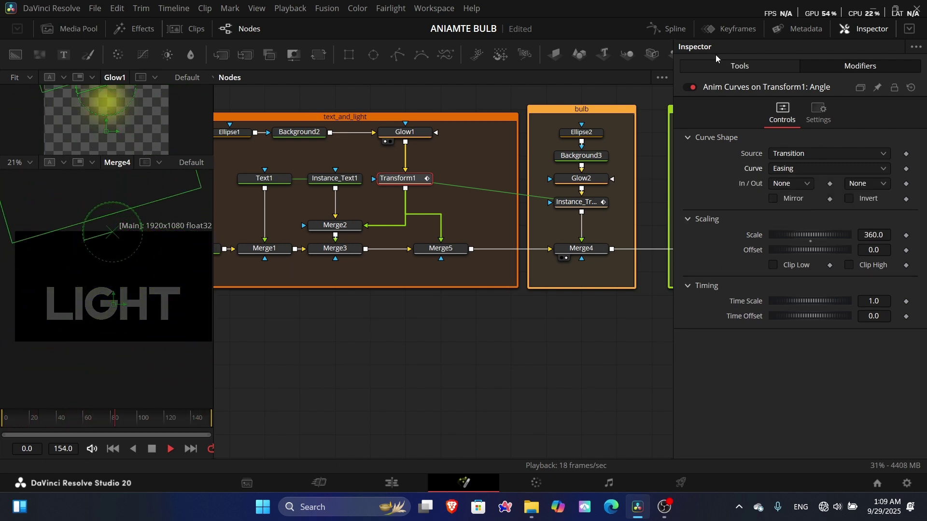
# Set the second In/Out option of the Anim Curves modifier to Elastic and play the swing from the first frame
pyautogui.click(668, 29)
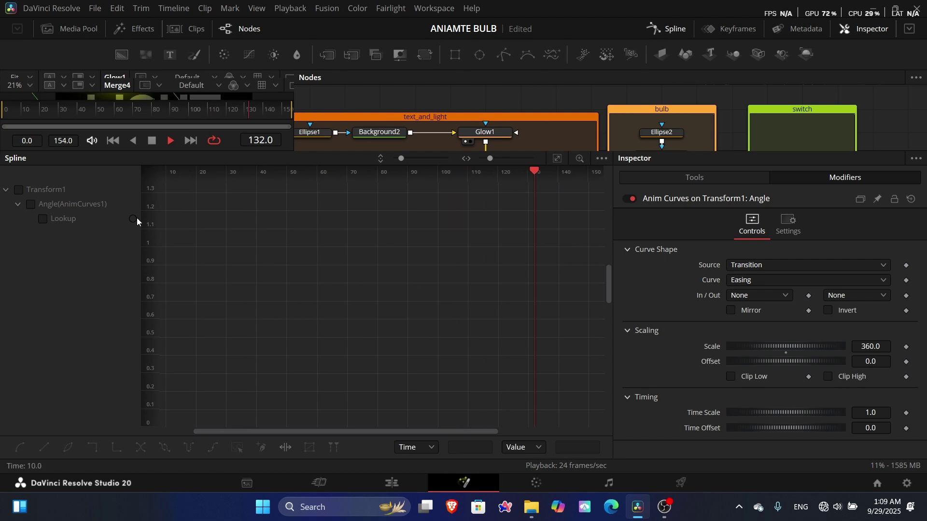
pyautogui.click(671, 29)
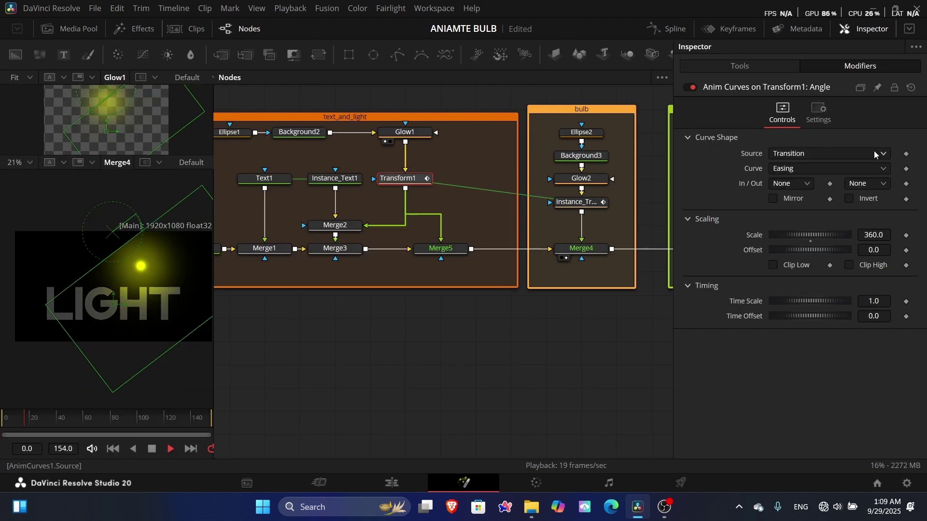
pyautogui.click(868, 184)
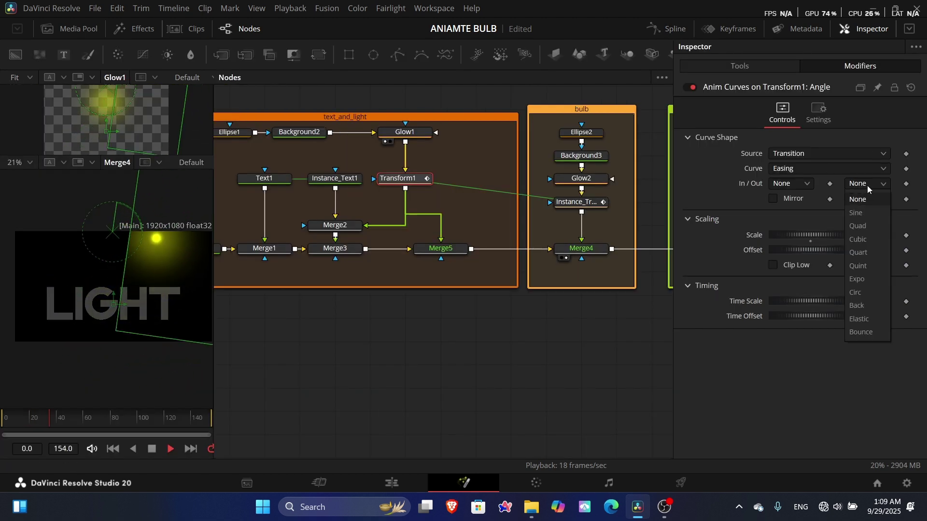
pyautogui.click(873, 322)
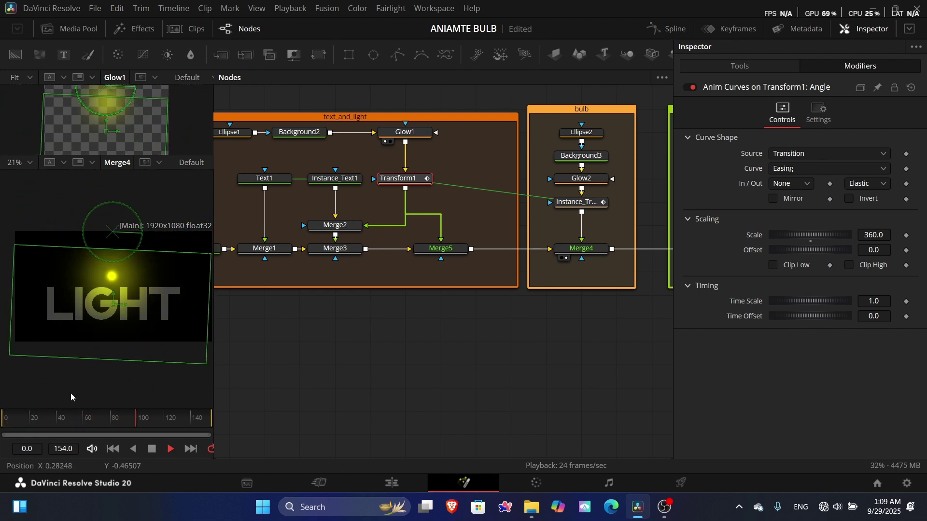
pyautogui.click(0, 424)
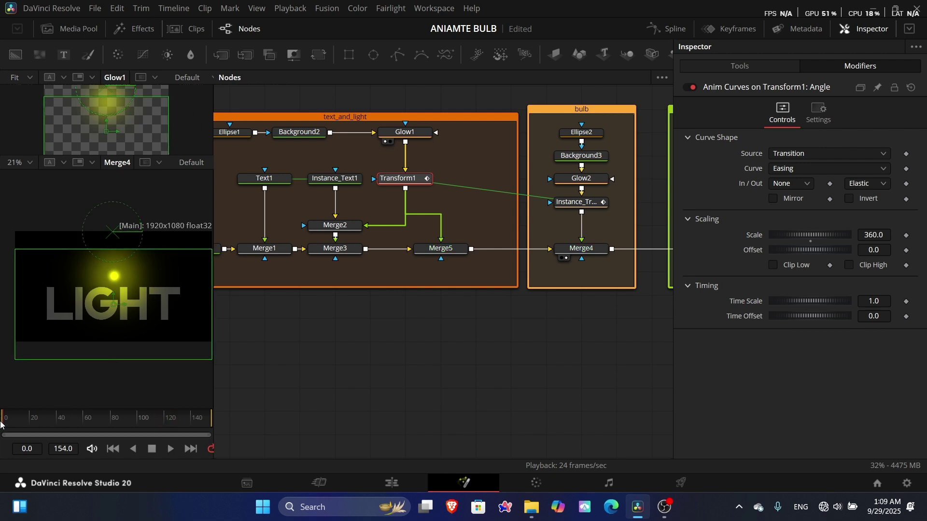
pyautogui.press('space')
pyautogui.press('space')
pyautogui.click(0, 425)
# Set the Anim Curves Scale to 100, play the swing to check it, and save the project
pyautogui.click(869, 235)
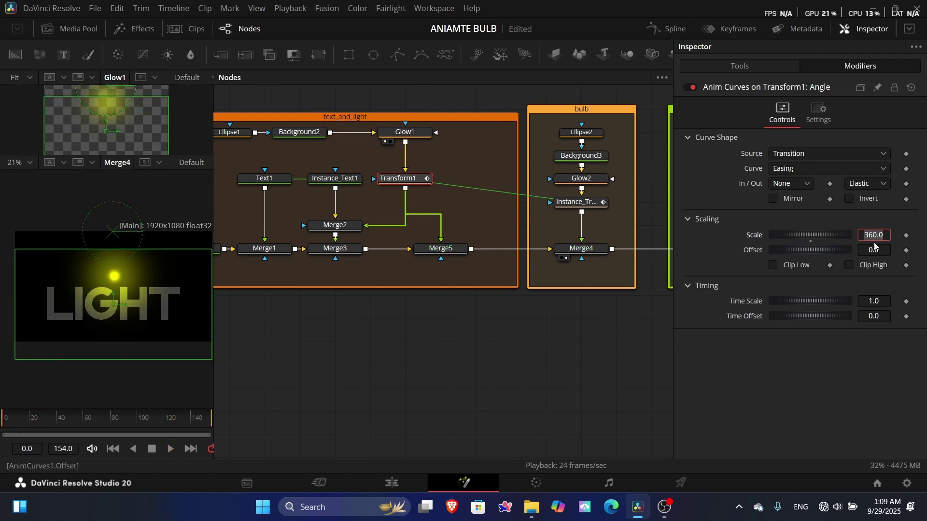
pyautogui.press('Return')
pyautogui.press('space')
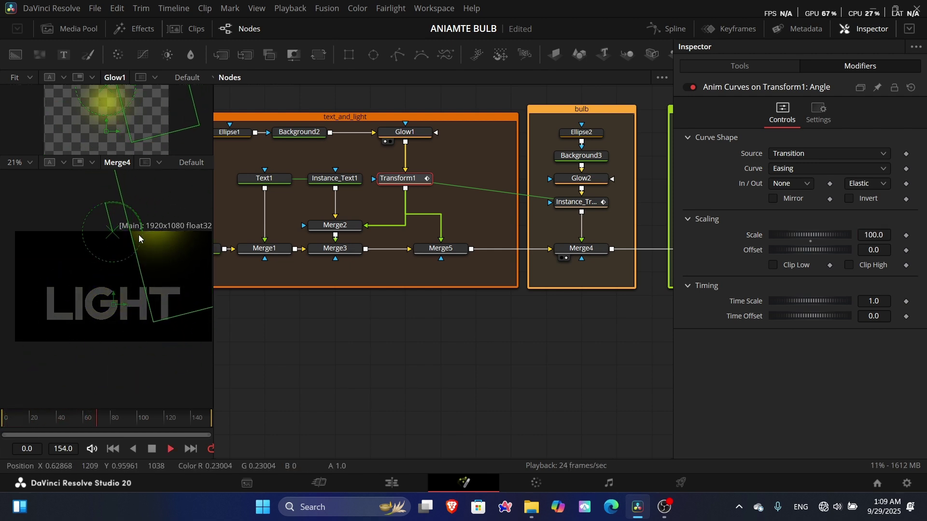
pyautogui.press('space')
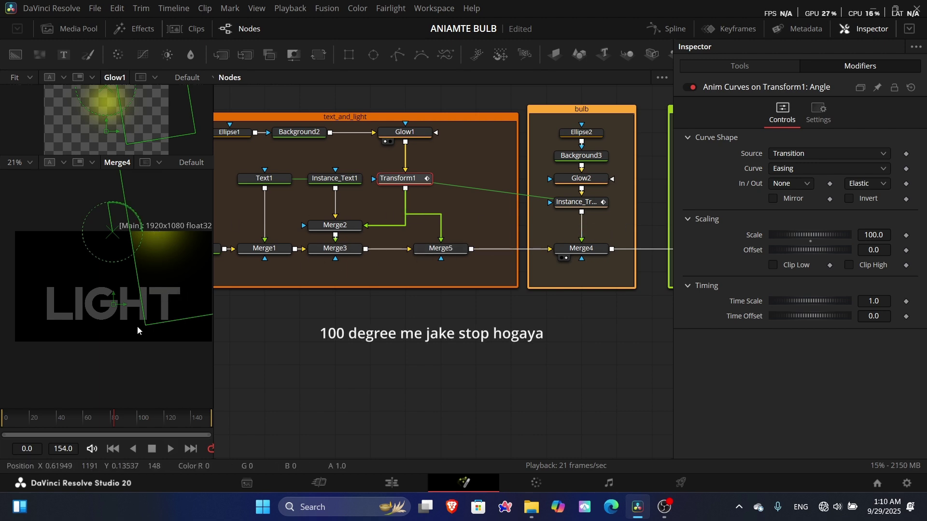
pyautogui.hotkey('ctrl', 's')
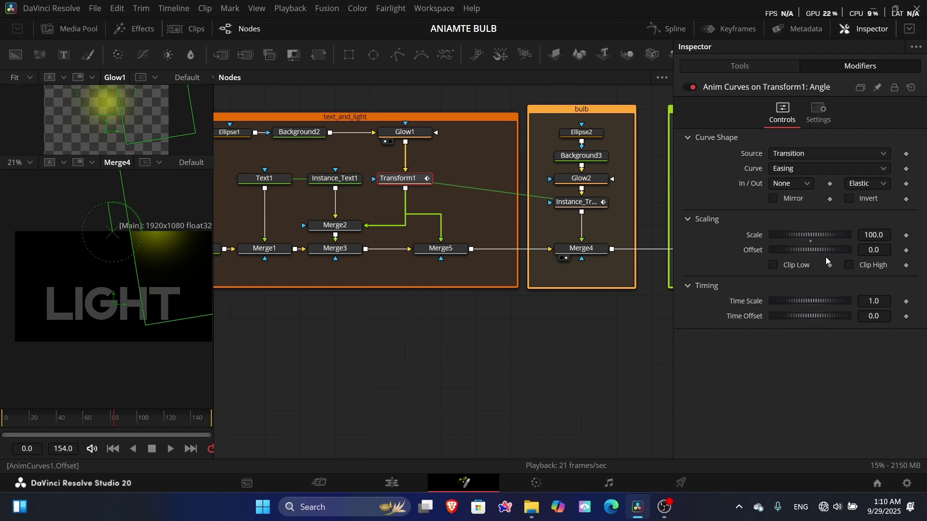
# Try an Anim Curves Offset of about 216.4 and play the swing from the first frame
pyautogui.moveTo(868, 249); pyautogui.dragTo(922, 249)
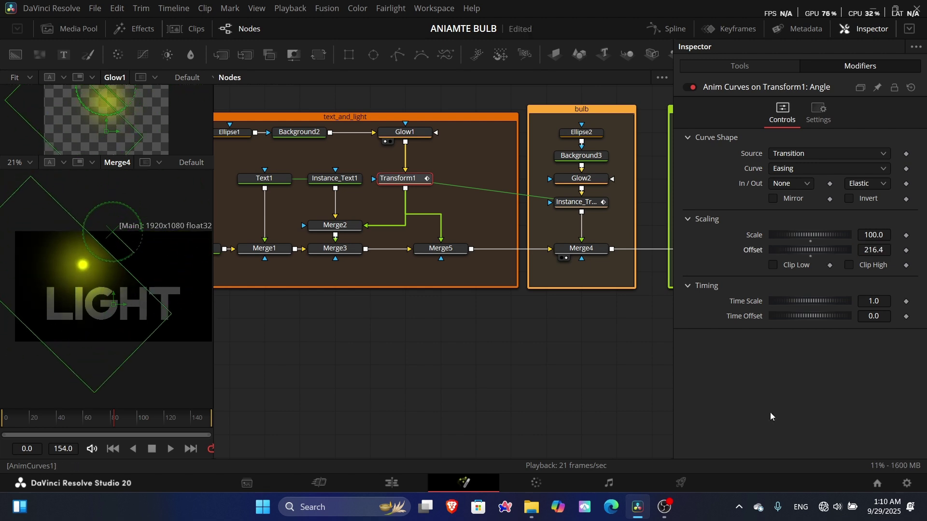
pyautogui.click(1, 425)
pyautogui.press('space')
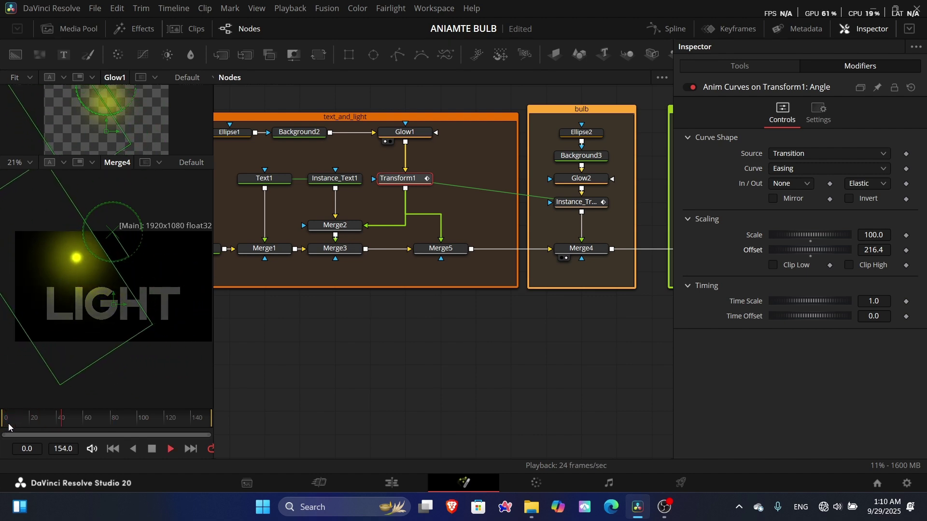
pyautogui.press('space')
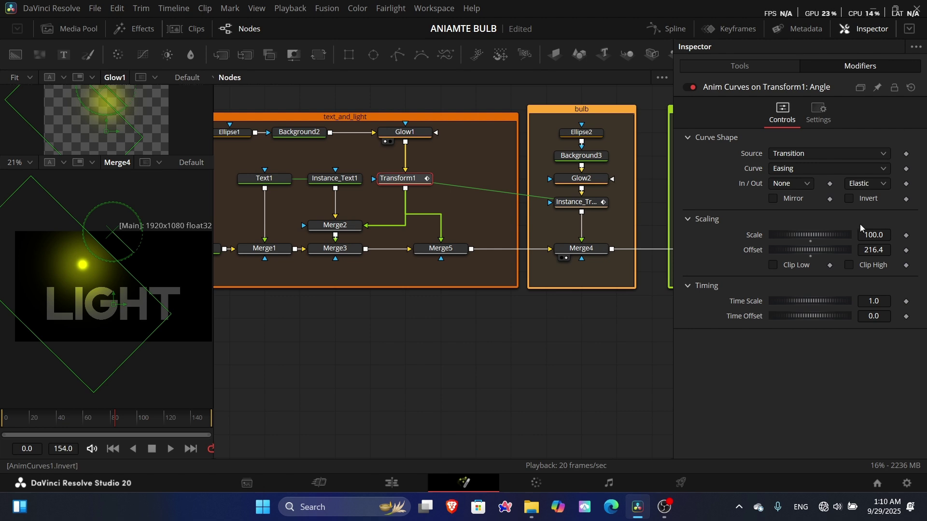
# Set the Anim Curves Offset to -100 and play the swing from the first frame
pyautogui.click(875, 249)
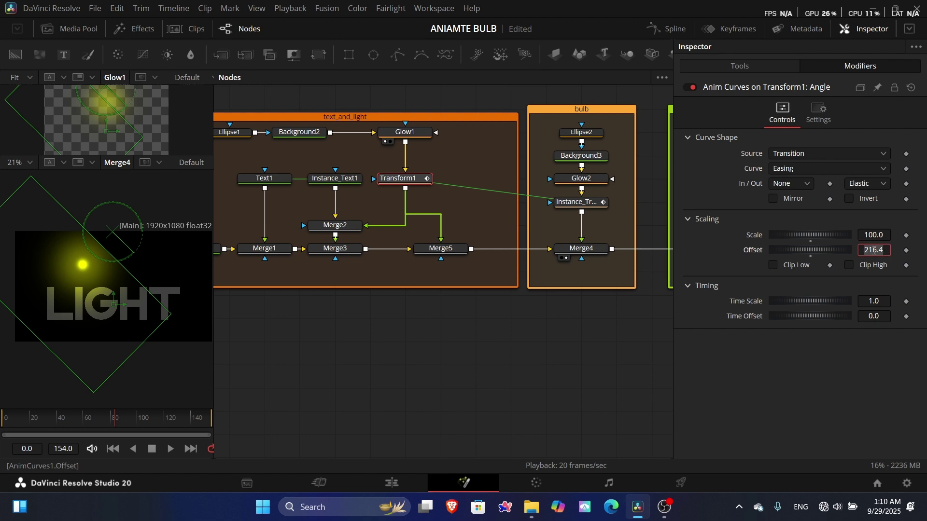
pyautogui.press('Return')
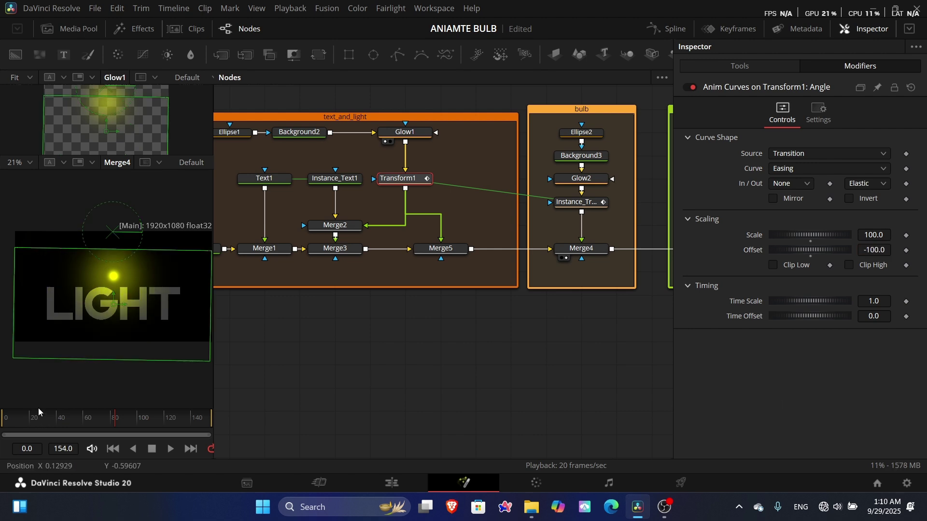
pyautogui.click(4, 424)
pyautogui.press('space')
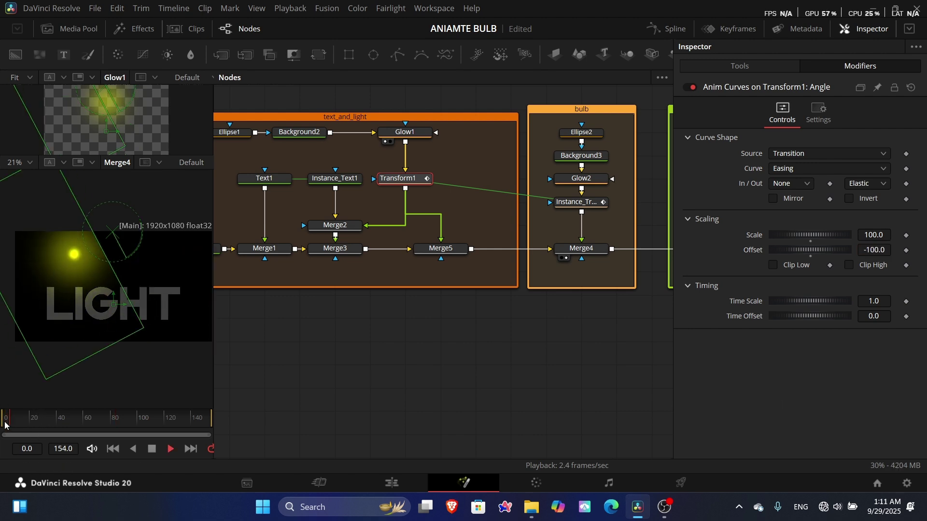
pyautogui.moveTo(37, 424); pyautogui.dragTo(1, 426)
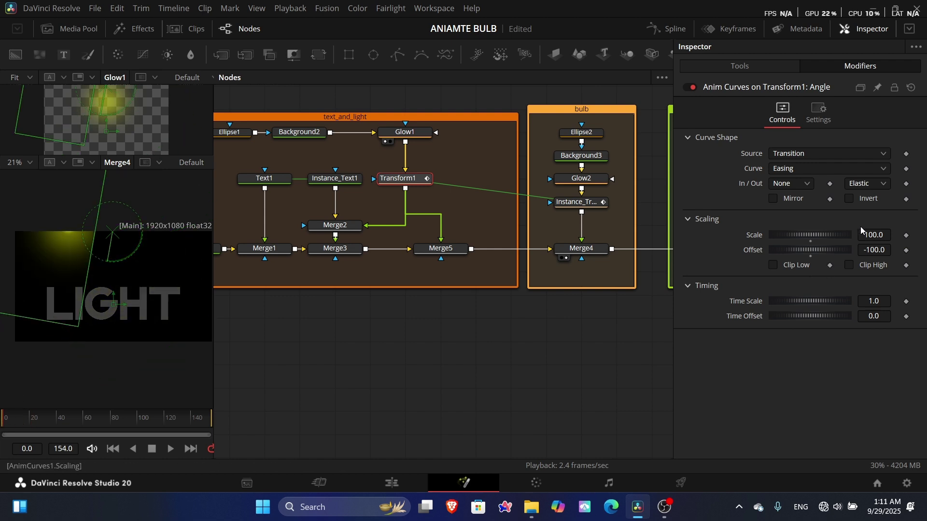
# Set the Anim Curves Scale to -100 and the Offset to 100
pyautogui.write('-')
pyautogui.click(842, 379)
pyautogui.click(867, 250)
pyautogui.press('BackSpace')
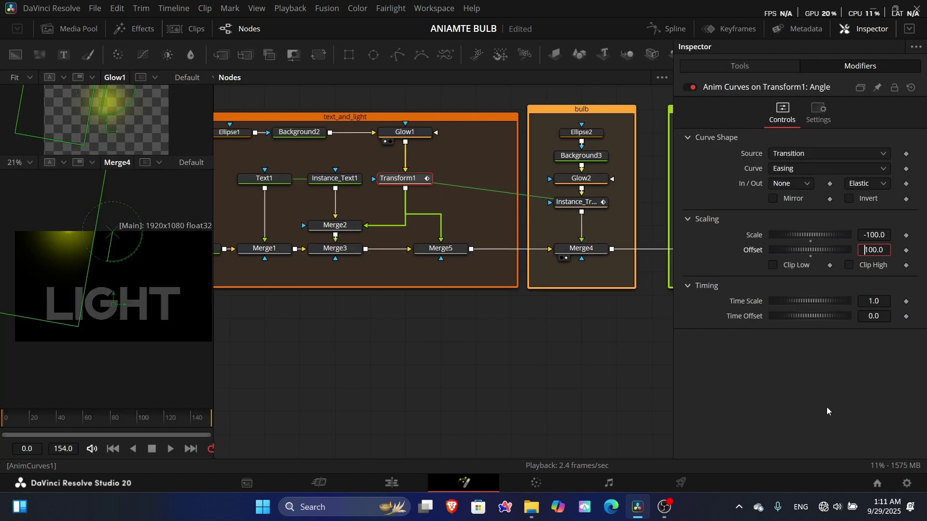
pyautogui.press('Return')
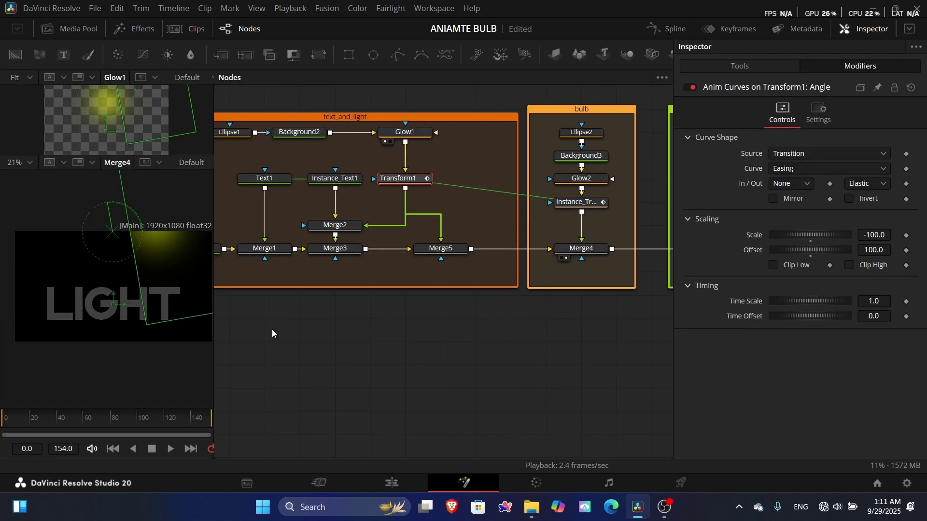
# Link the Offset to Scale with an expression, then remove that expression again
pyautogui.rightClick(754, 252)
pyautogui.click(789, 404)
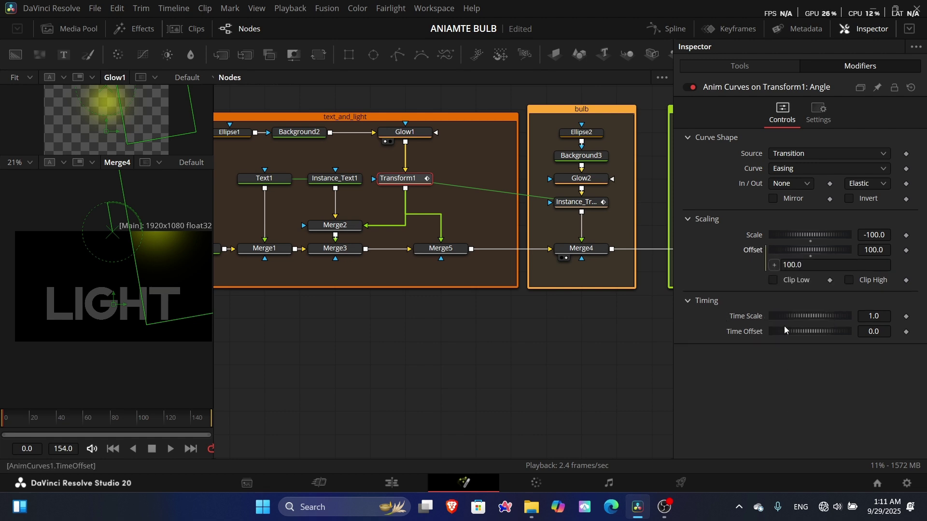
pyautogui.moveTo(774, 265); pyautogui.dragTo(753, 236)
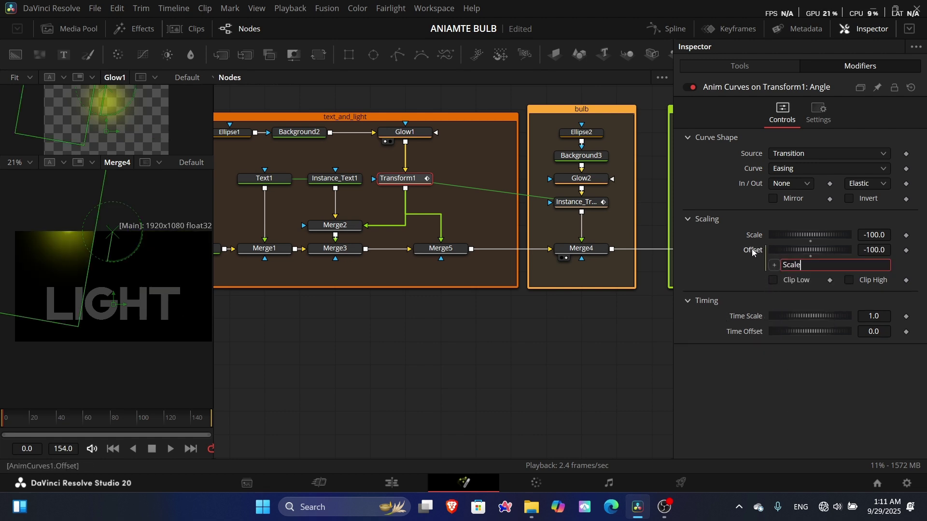
pyautogui.rightClick(754, 253)
pyautogui.click(787, 406)
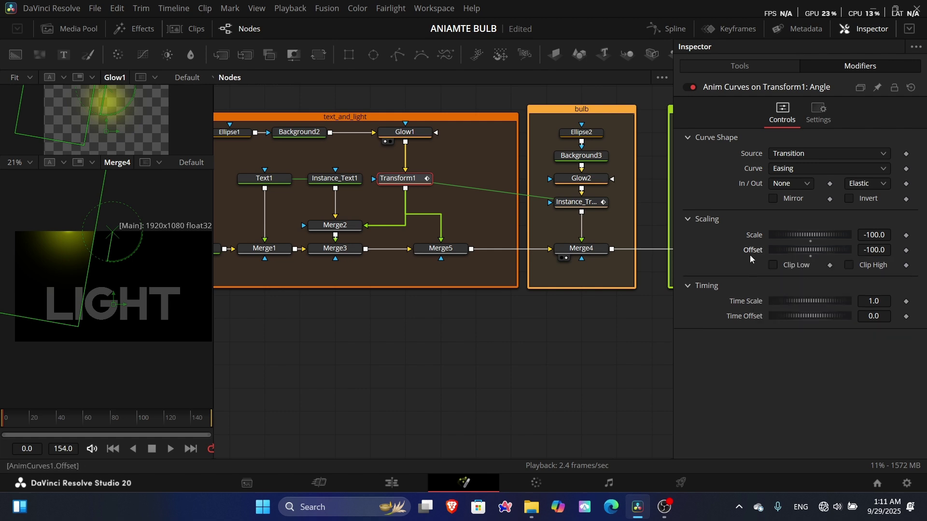
# Add an expression to the Anim Curves Offset that refers to Scale
pyautogui.rightClick(751, 254)
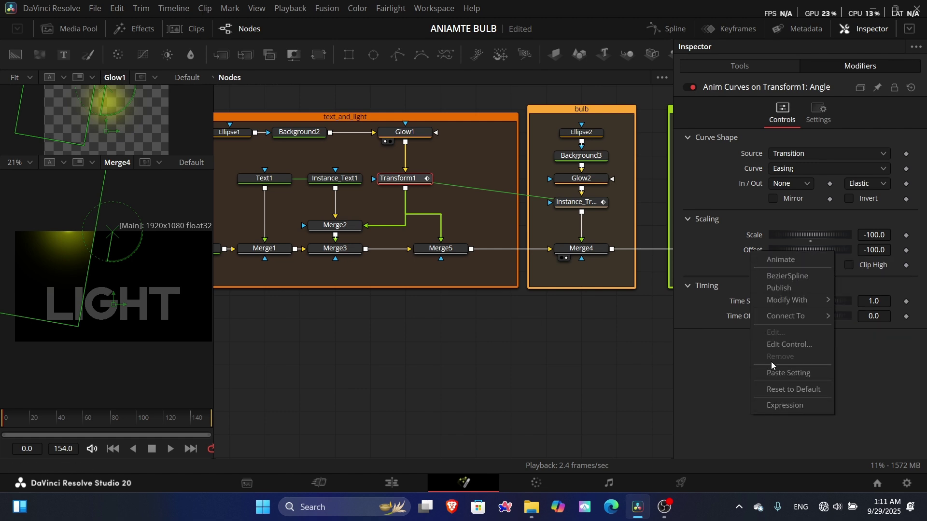
pyautogui.click(729, 250)
pyautogui.click(874, 250)
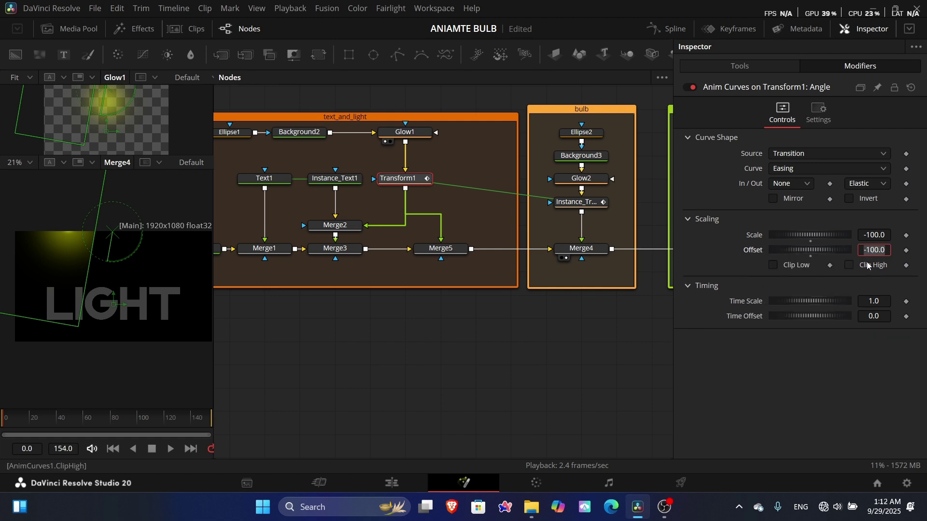
pyautogui.write('=')
pyautogui.press('Return')
pyautogui.click(802, 266)
pyautogui.write('ScaleScale')
pyautogui.moveTo(802, 266); pyautogui.dragTo(749, 265)
pyautogui.press('BackSpace')
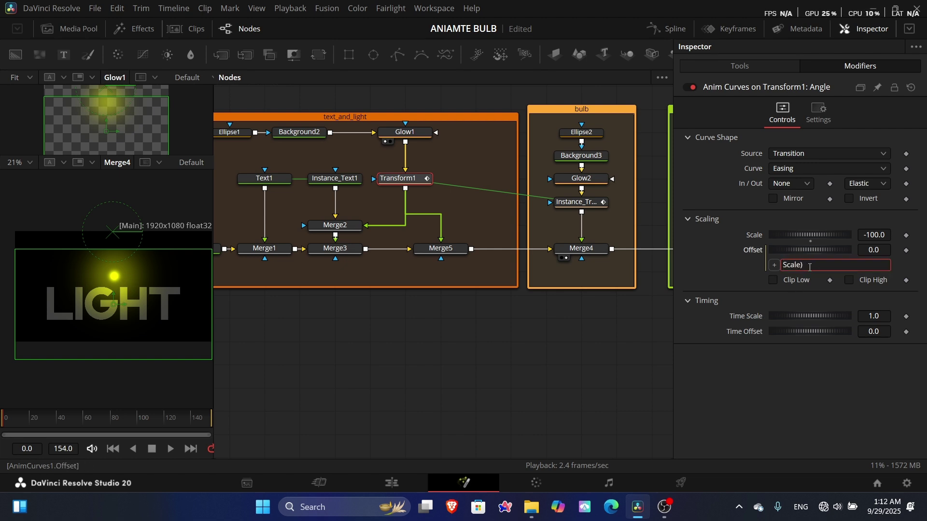
# Complete the Offset expression as -(Scale) and set the Anim Curves Scale to 90
pyautogui.press('Home')
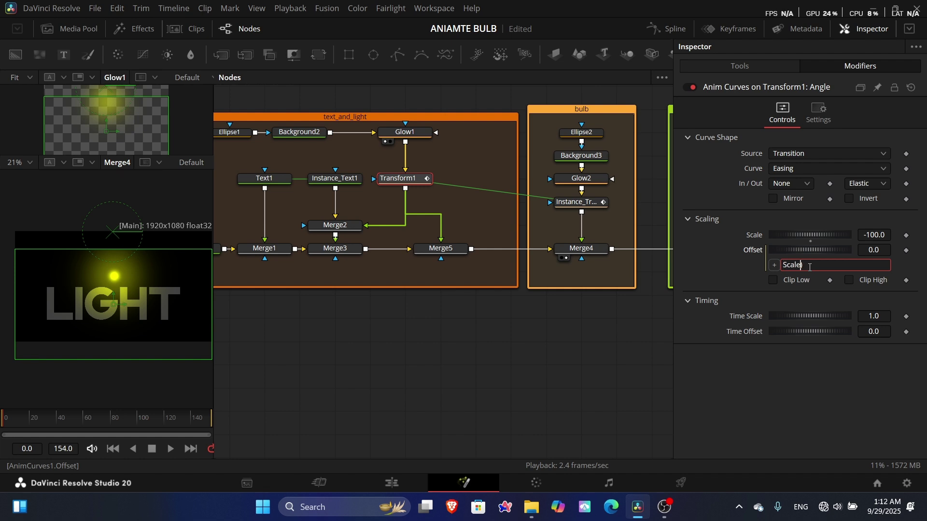
pyautogui.write('-')
pyautogui.press('Return')
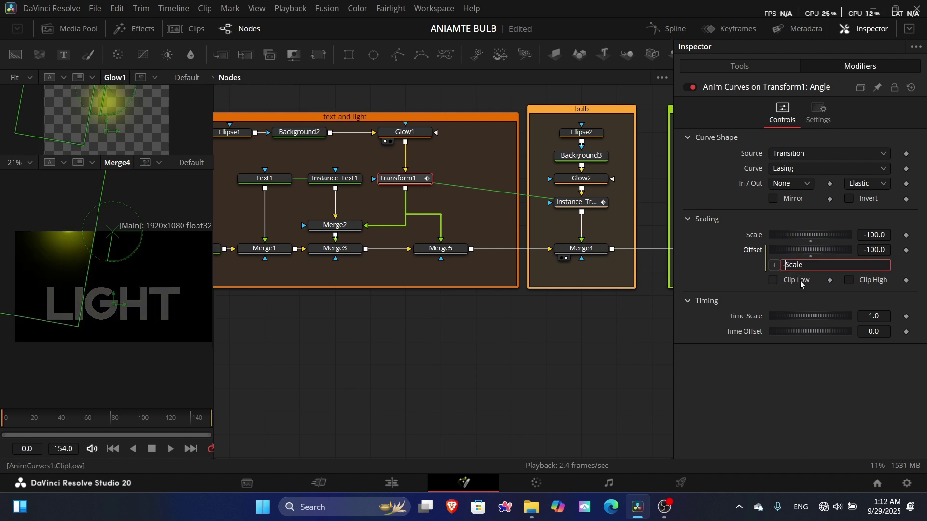
pyautogui.click(812, 261)
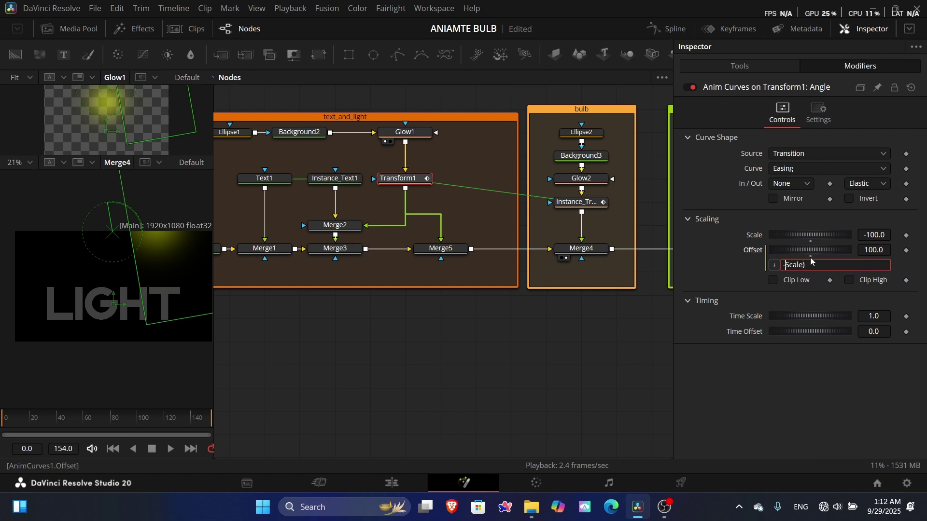
pyautogui.write('(')
pyautogui.press('Return')
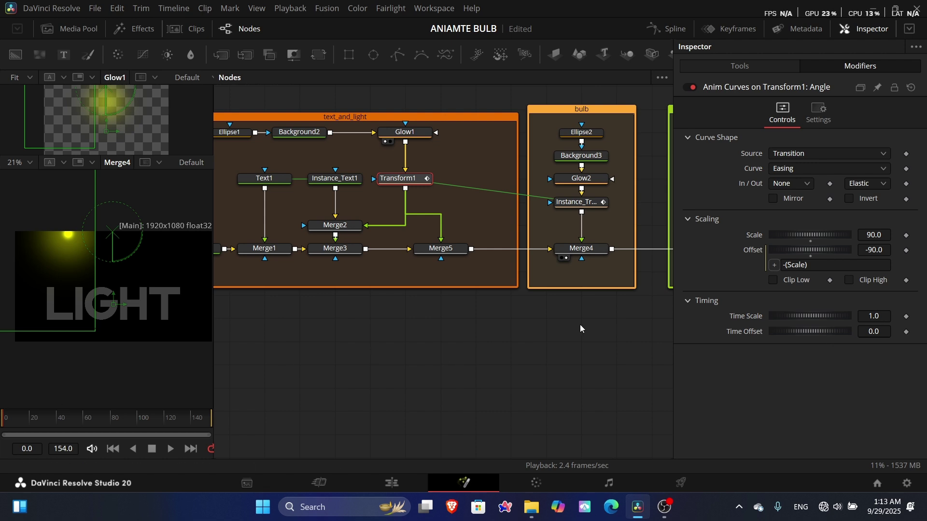
# Try an Anim Curves Time Scale of 3 and play the swing from the first frame
pyautogui.press('space')
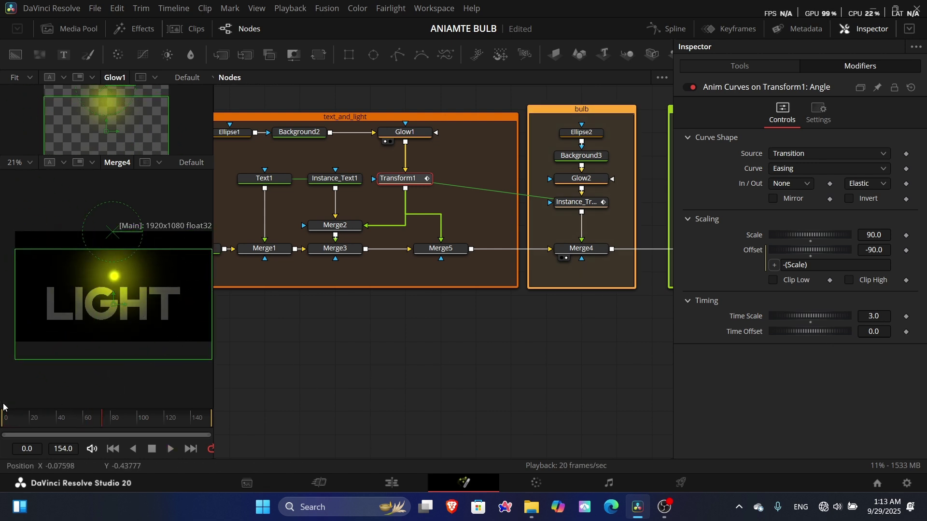
pyautogui.click(2, 419)
pyautogui.press('space')
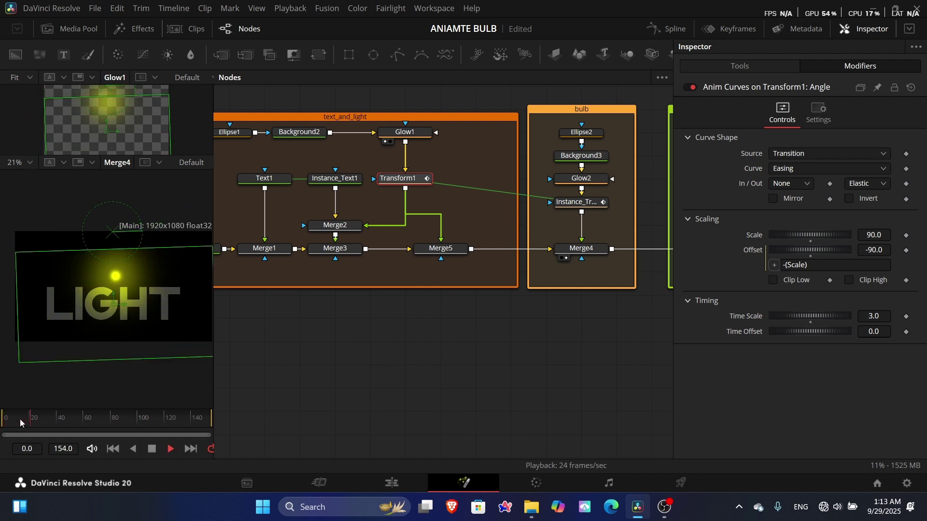
pyautogui.click(2, 422)
pyautogui.press('space')
pyautogui.click(1, 423)
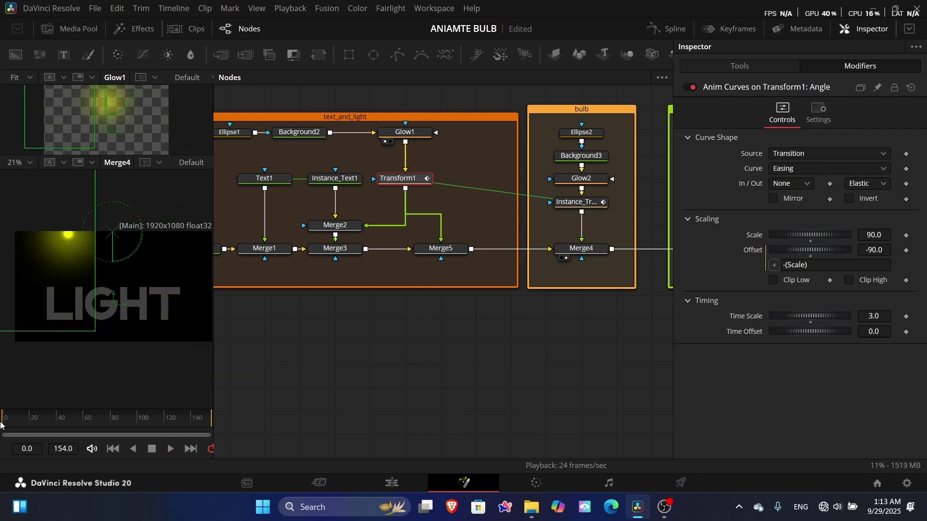
# Set the Anim Curves Time Scale to 1 and briefly play the swing
pyautogui.click(880, 315)
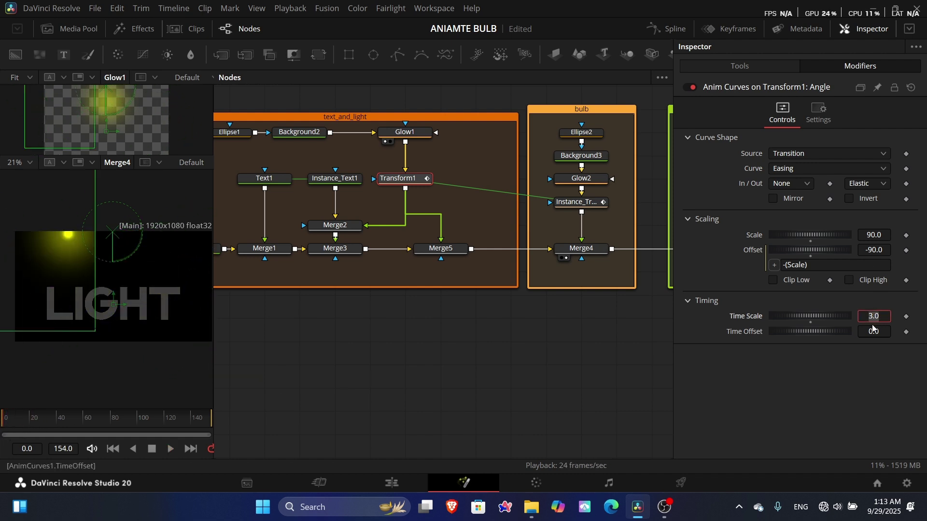
pyautogui.write('1')
pyautogui.press('Return')
pyautogui.press('space')
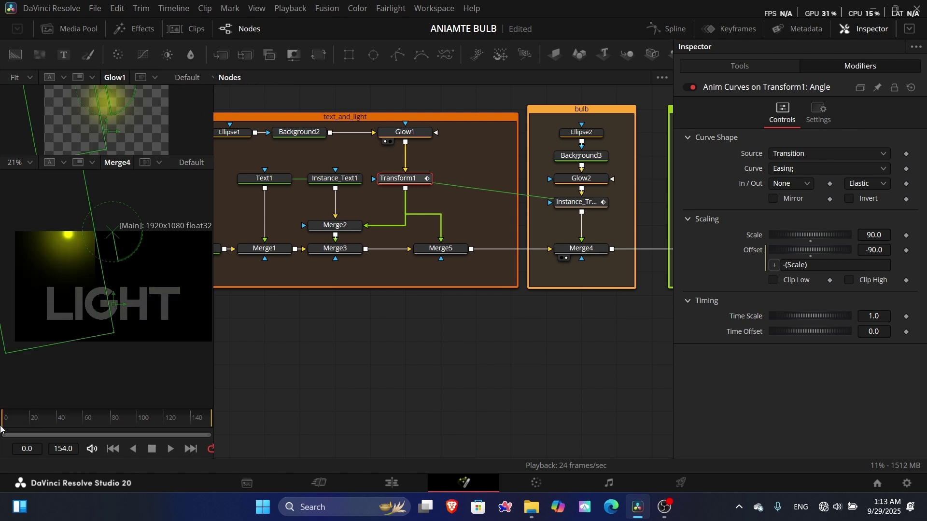
pyautogui.press('space')
# Set the Anim Curves Time Scale to 0.9
pyautogui.click(865, 314)
pyautogui.write('0.')
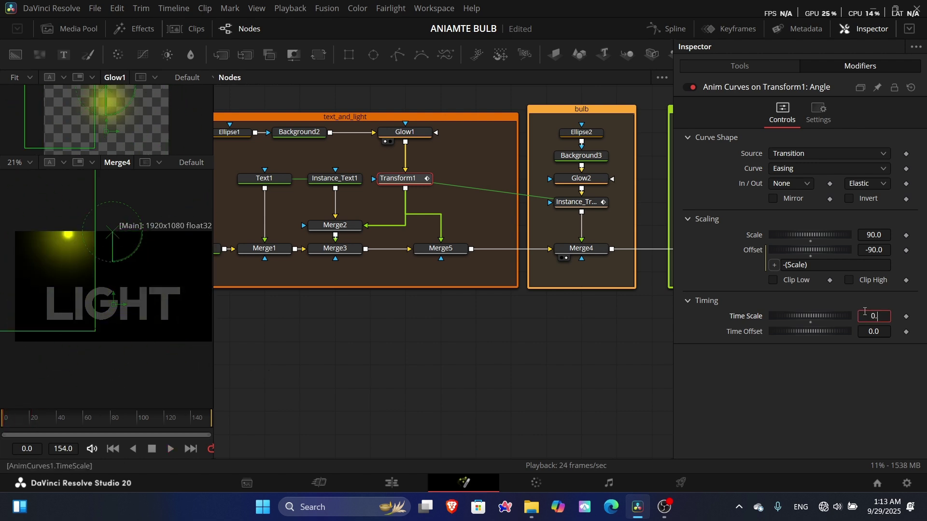
pyautogui.write('9')
pyautogui.press('Return')
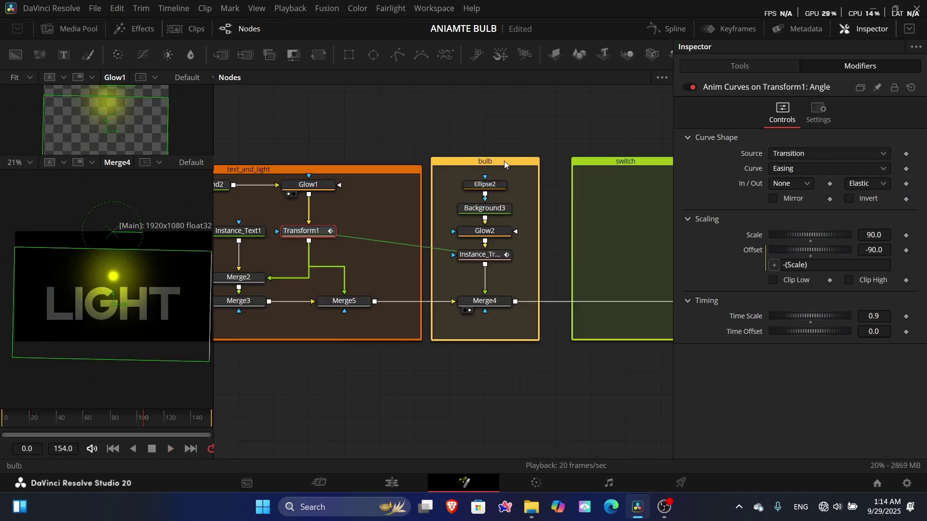
# Stretch the bulb underlay upward and widen it to make room for more nodes
pyautogui.moveTo(509, 157); pyautogui.dragTo(506, 86)
pyautogui.moveTo(532, 182); pyautogui.dragTo(500, 254)
pyautogui.moveTo(485, 159); pyautogui.dragTo(467, 85)
pyautogui.hotkey('ctrl', 'z')
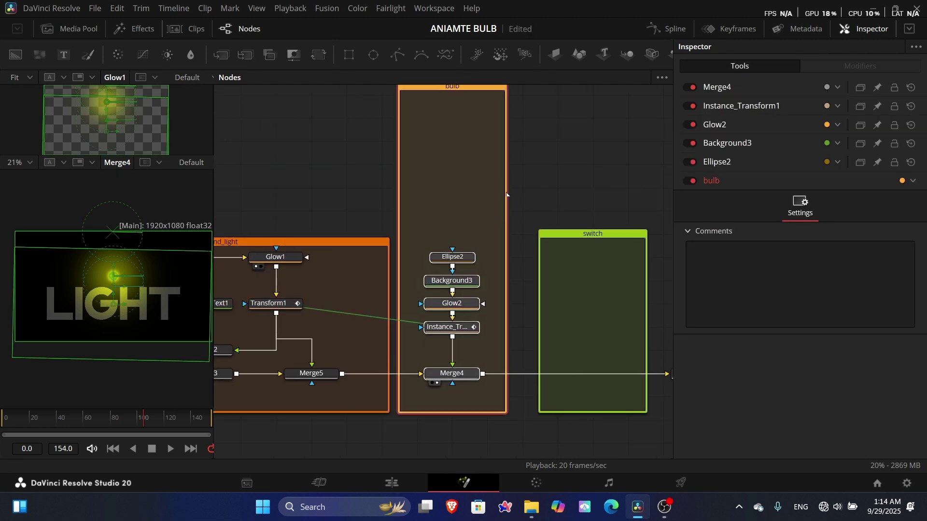
pyautogui.moveTo(507, 158); pyautogui.dragTo(536, 168)
# Move Ellipse2, Background3 and Glow2 up inside the bulb group and add a MaskPaint node beside their chain
pyautogui.moveTo(483, 178); pyautogui.dragTo(370, 207)
pyautogui.moveTo(481, 263); pyautogui.dragTo(517, 262)
pyautogui.moveTo(304, 221); pyautogui.dragTo(357, 333)
pyautogui.moveTo(308, 196); pyautogui.dragTo(368, 316)
pyautogui.moveTo(368, 316); pyautogui.dragTo(369, 317)
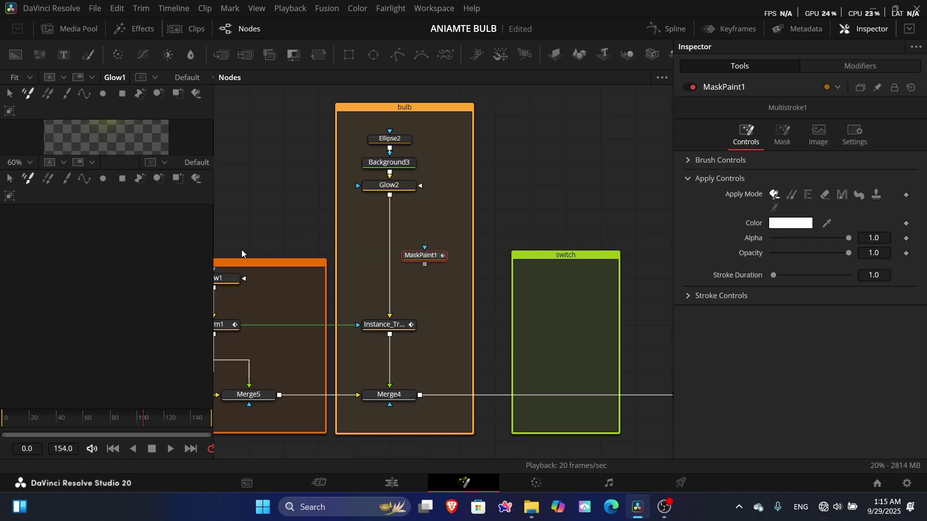
# Show MaskPaint1 in the second viewer and draw a vertical polyline stroke from the frame's upper edge to its centre
pyautogui.press('2')
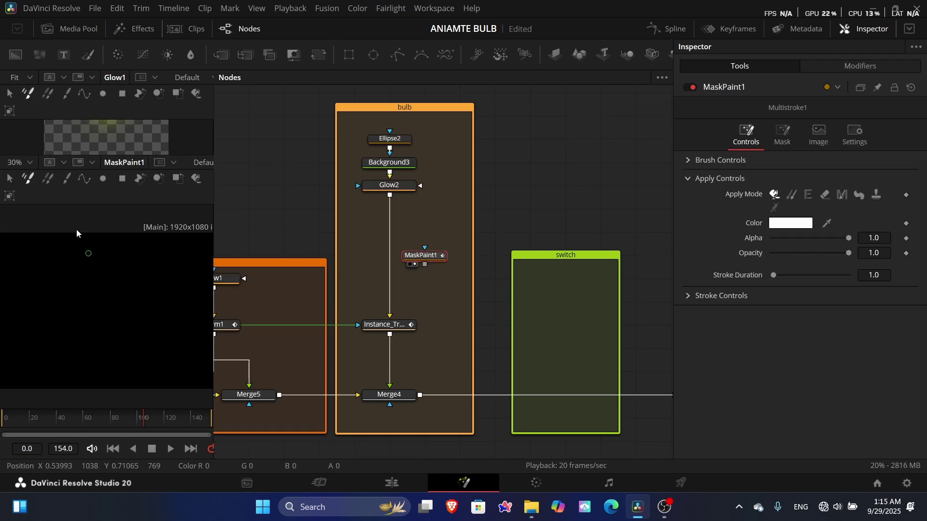
pyautogui.click(85, 178)
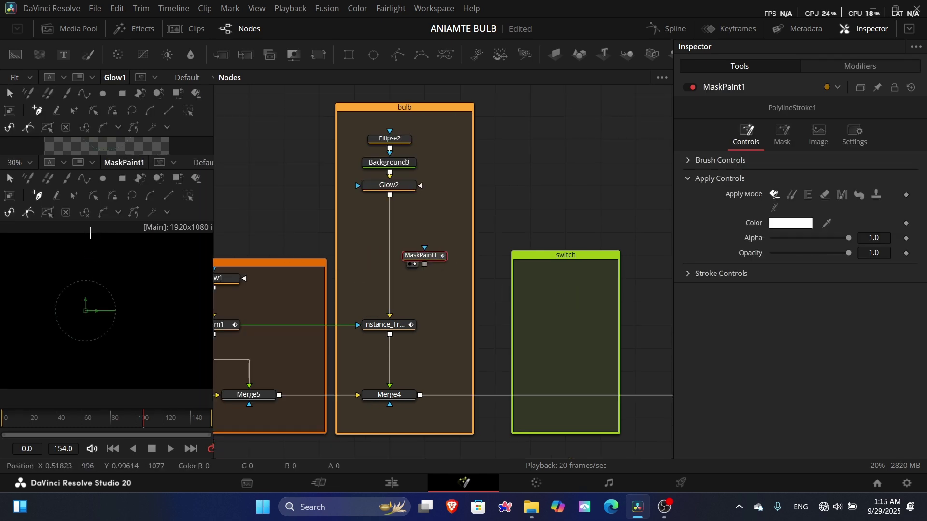
pyautogui.moveTo(85, 310); pyautogui.dragTo(91, 310)
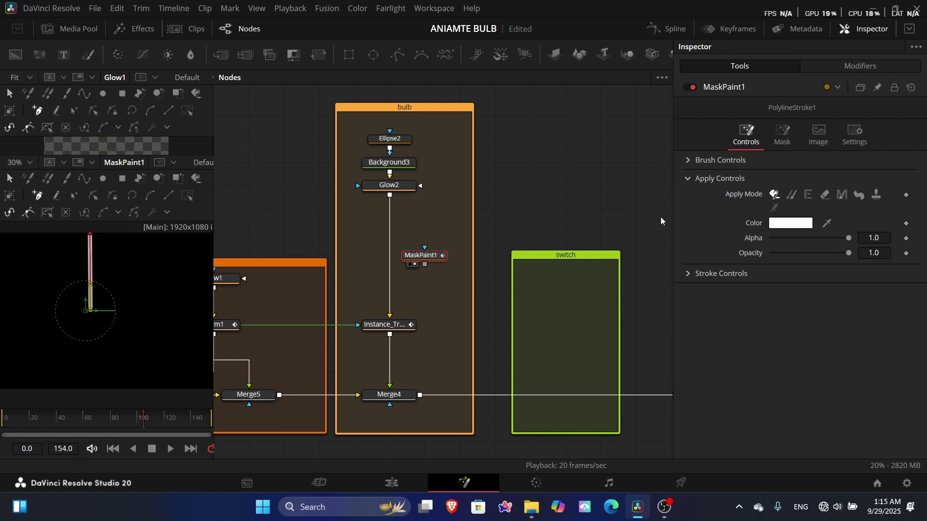
# Change the MaskPaint1 stroke's Brush Shape from soft to the solid circle brush
pyautogui.click(689, 160)
pyautogui.scroll(2, 94, 295)
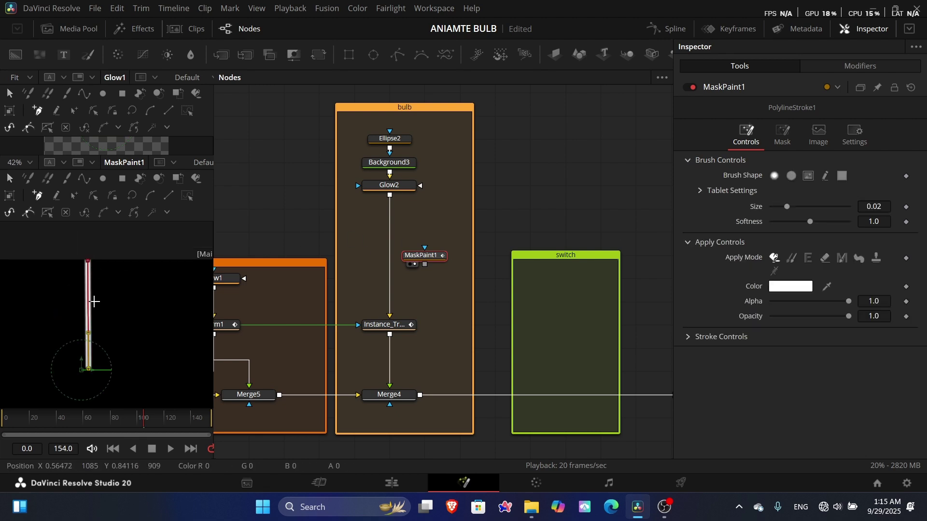
pyautogui.scroll(5, 94, 302)
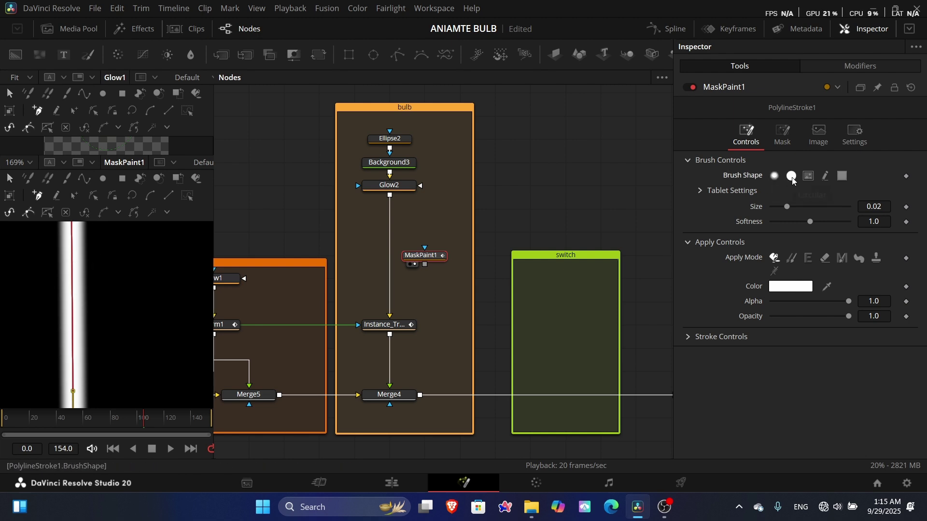
pyautogui.click(792, 178)
pyautogui.scroll(-4, 114, 293)
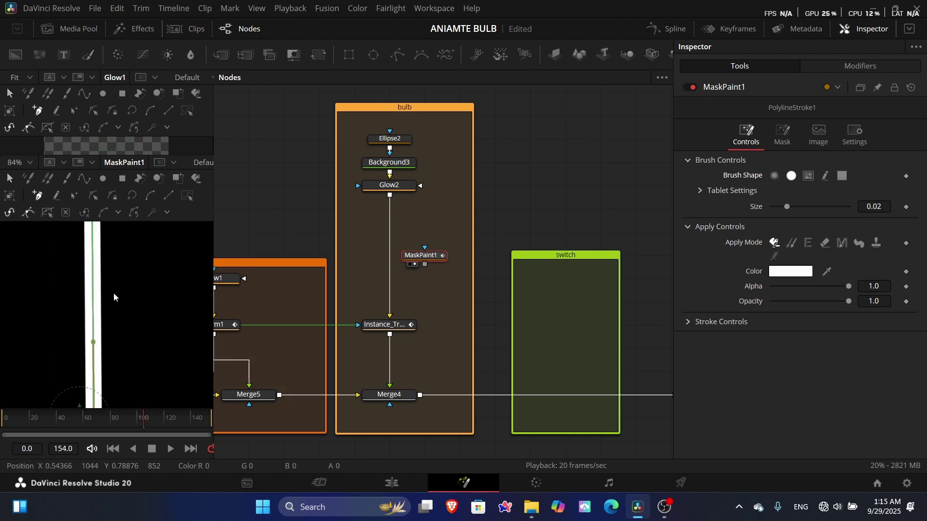
pyautogui.scroll(3, 102, 307)
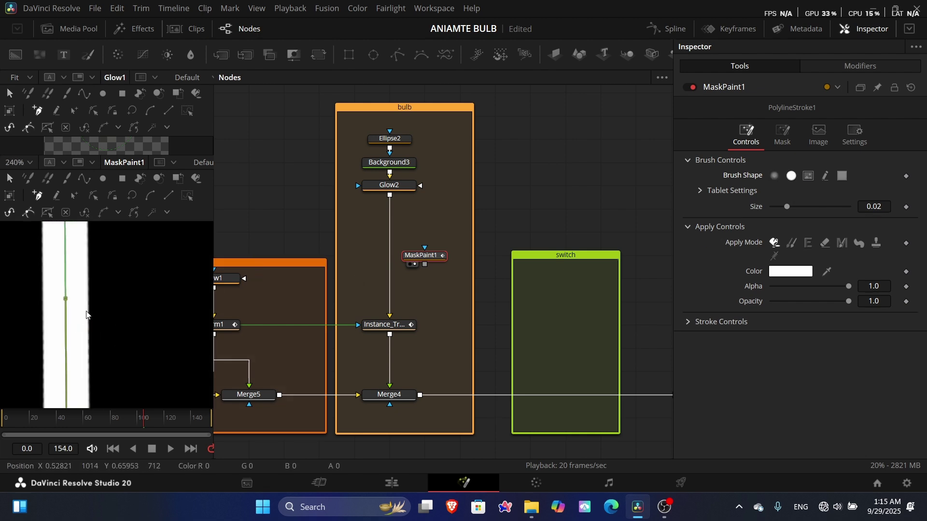
# Set the MaskPaint1 stroke's Spacing to 1.0 so the line becomes a string of beads
pyautogui.click(688, 321)
pyautogui.scroll(-1, 739, 316)
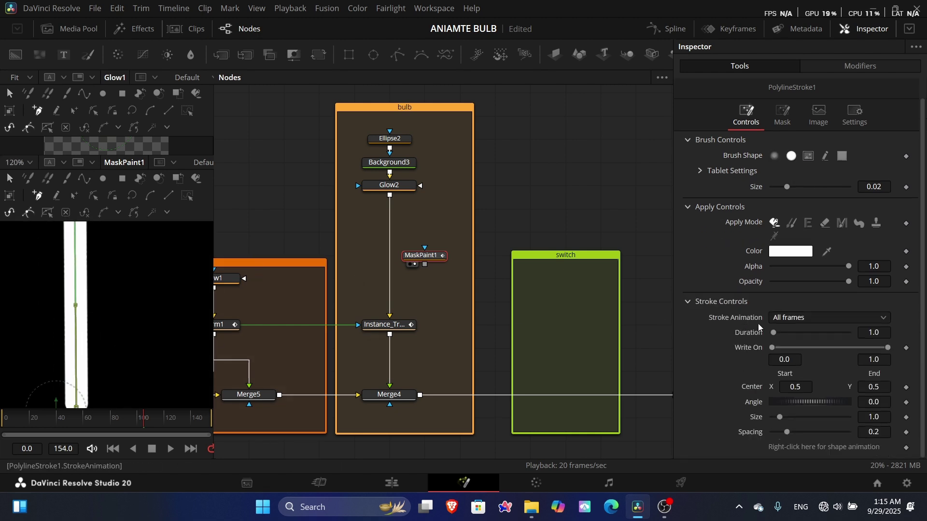
pyautogui.scroll(-3, 92, 342)
pyautogui.moveTo(85, 333); pyautogui.dragTo(44, 300)
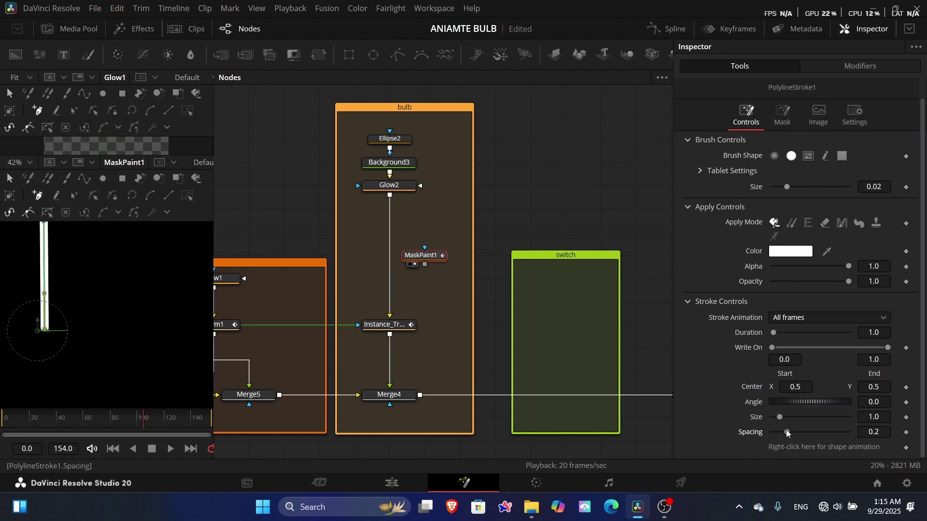
pyautogui.moveTo(786, 431); pyautogui.dragTo(854, 437)
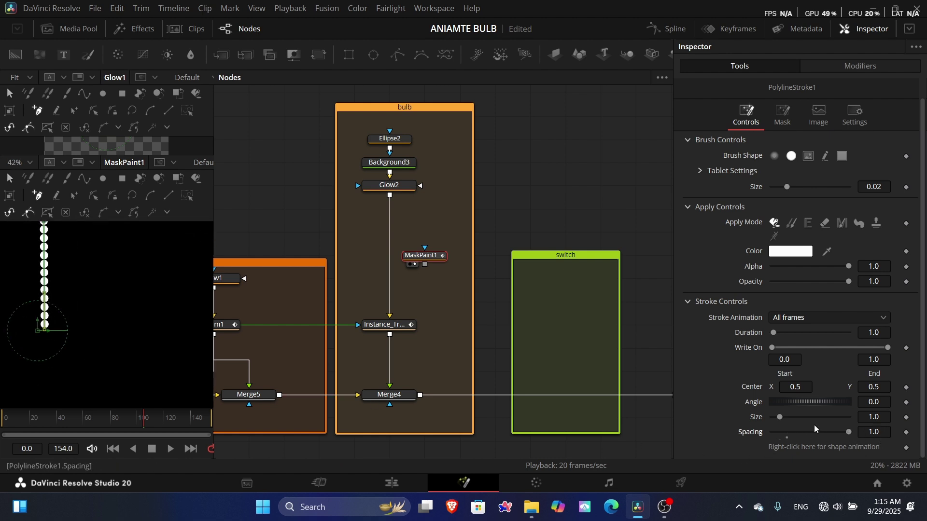
pyautogui.scroll(2, 65, 284)
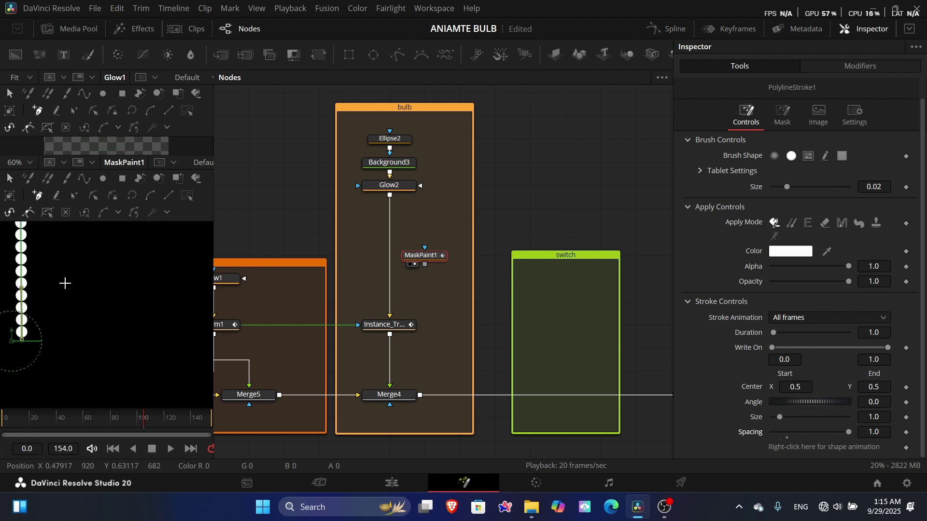
# Examine the beaded cord and how it swings with the bulb, stopping the playback at the end
pyautogui.moveTo(110, 270); pyautogui.dragTo(178, 323)
pyautogui.scroll(-4, 77, 324)
pyautogui.scroll(6, 84, 305)
pyautogui.scroll(-2, 118, 321)
pyautogui.scroll(-2, 119, 319)
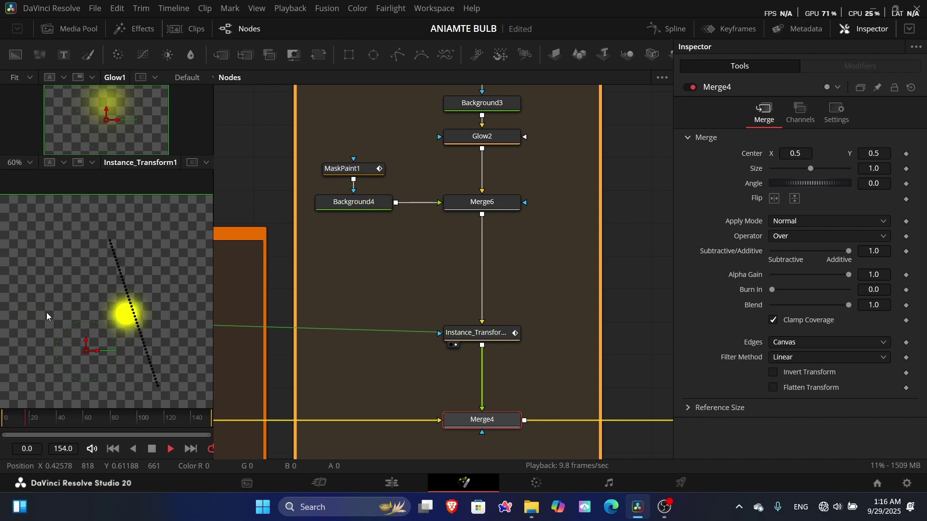
pyautogui.scroll(-2, 57, 316)
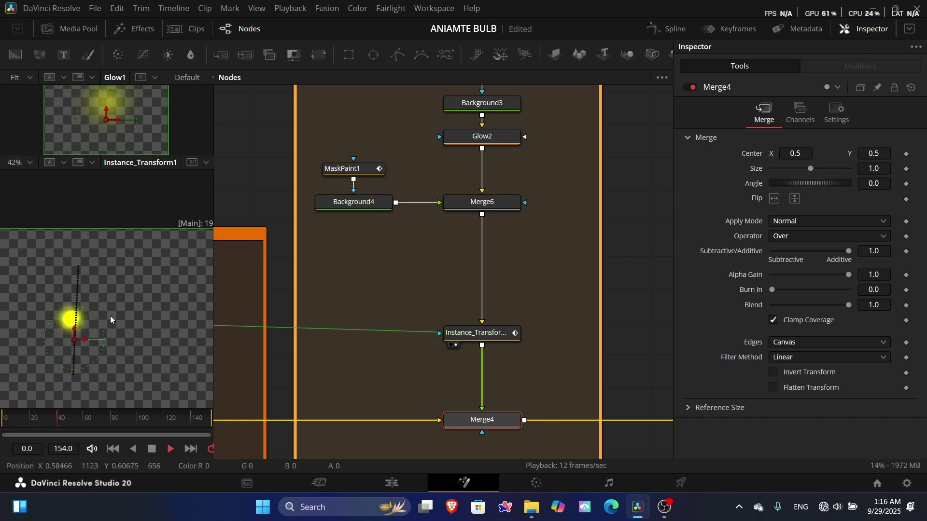
pyautogui.moveTo(136, 316); pyautogui.dragTo(142, 306)
pyautogui.press('space')
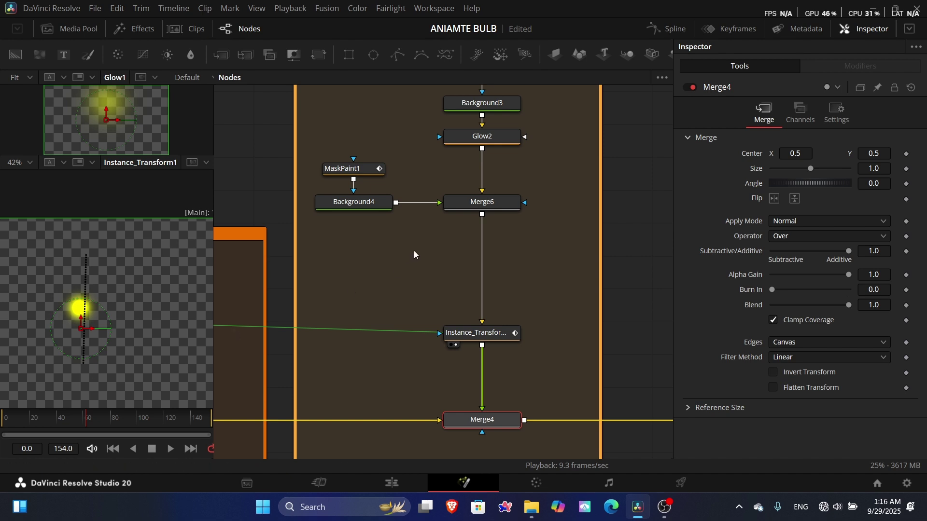
# Publish the MaskPaint1 stroke's points and collapse its Brush, Apply and Stroke controls
pyautogui.scroll(2, 398, 283)
pyautogui.click(355, 218)
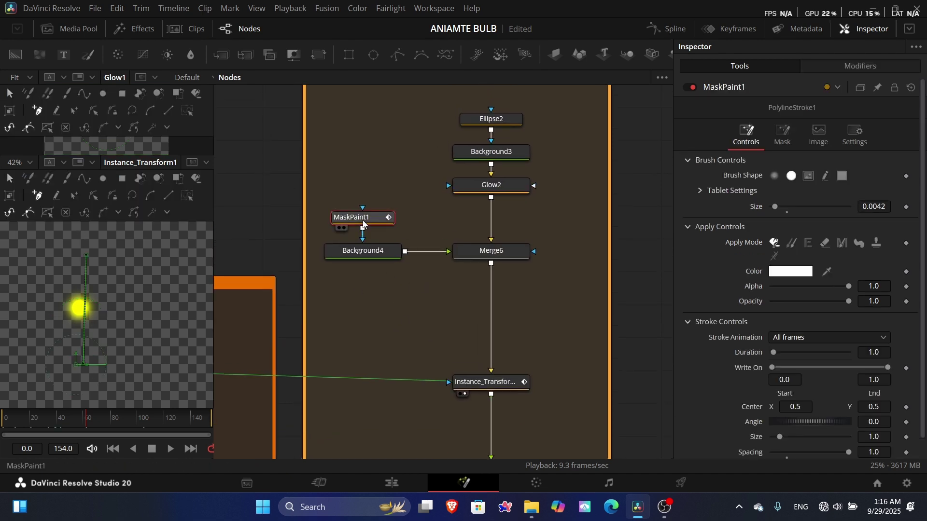
pyautogui.scroll(-2, 68, 319)
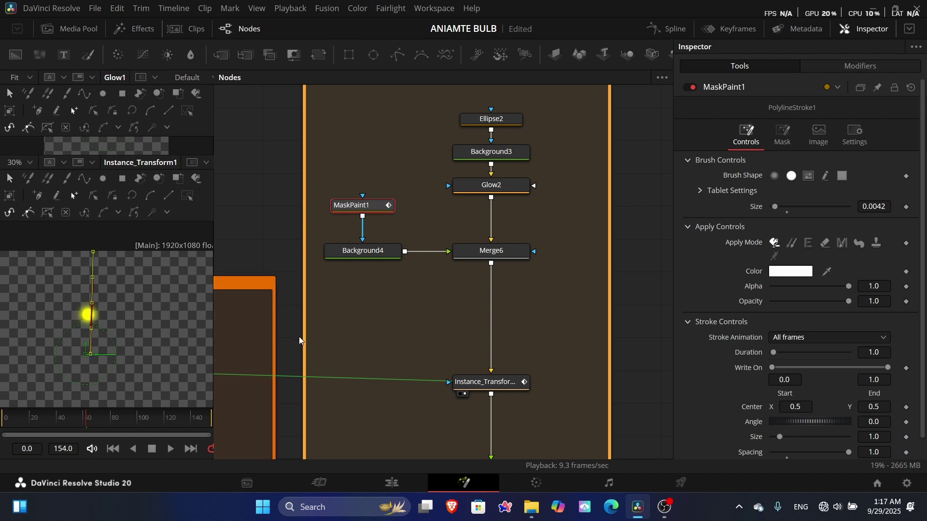
pyautogui.hotkey('shift', 'p')
pyautogui.click(688, 160)
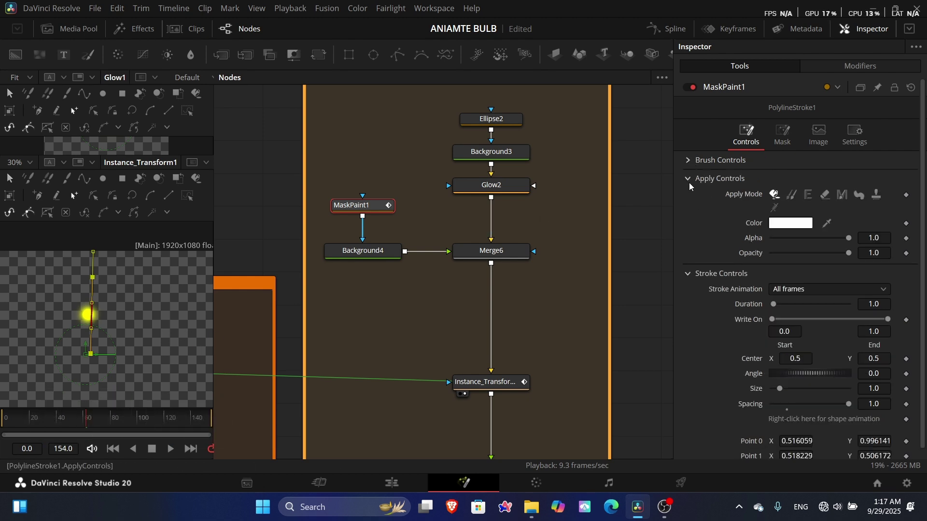
pyautogui.click(690, 179)
pyautogui.click(689, 198)
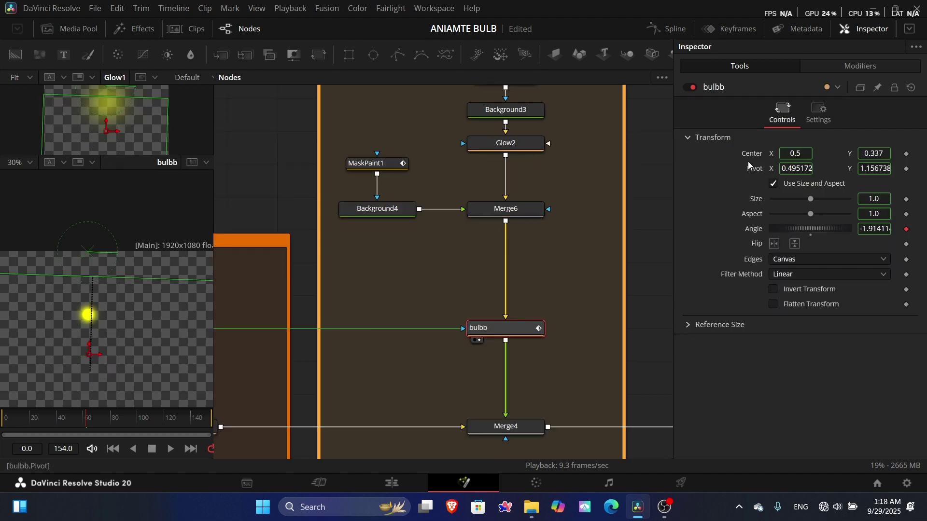
# Publish the Pivot of the bulbb transform and connect MaskPaint1's Point 0 to it
pyautogui.rightClick(755, 172)
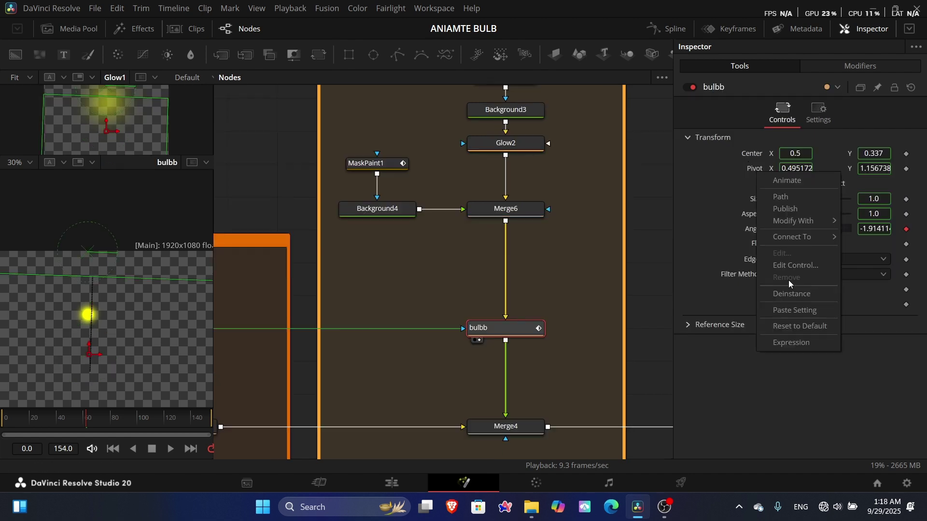
pyautogui.click(787, 207)
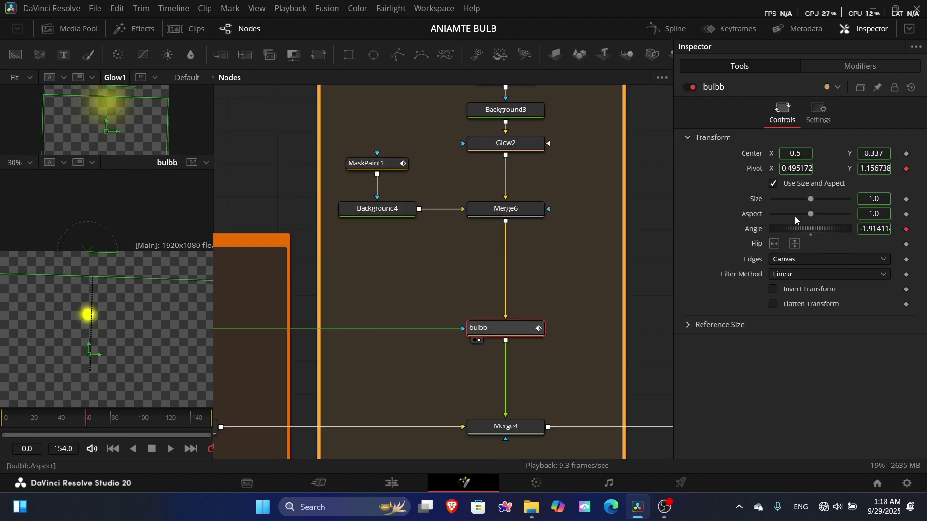
pyautogui.click(371, 167)
pyautogui.rightClick(757, 218)
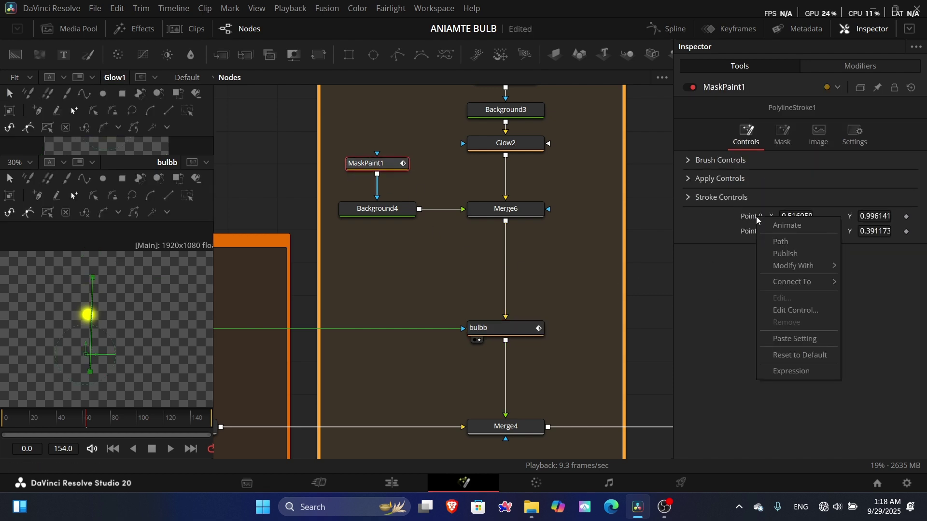
pyautogui.moveTo(807, 281)
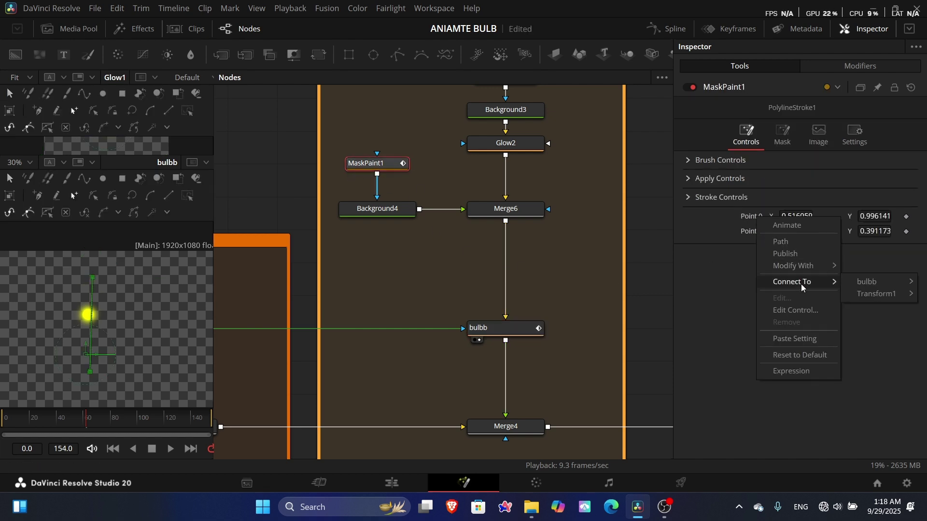
pyautogui.click(901, 289)
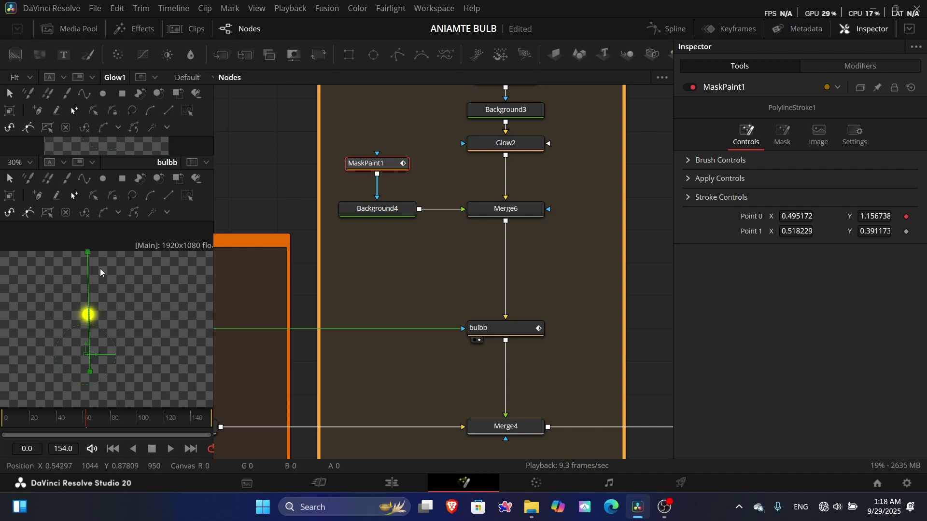
# Compare the bulbb pivot with the MaskPaint1 stroke to check how the cord's upper end aligns
pyautogui.scroll(2, 100, 266)
pyautogui.click(483, 326)
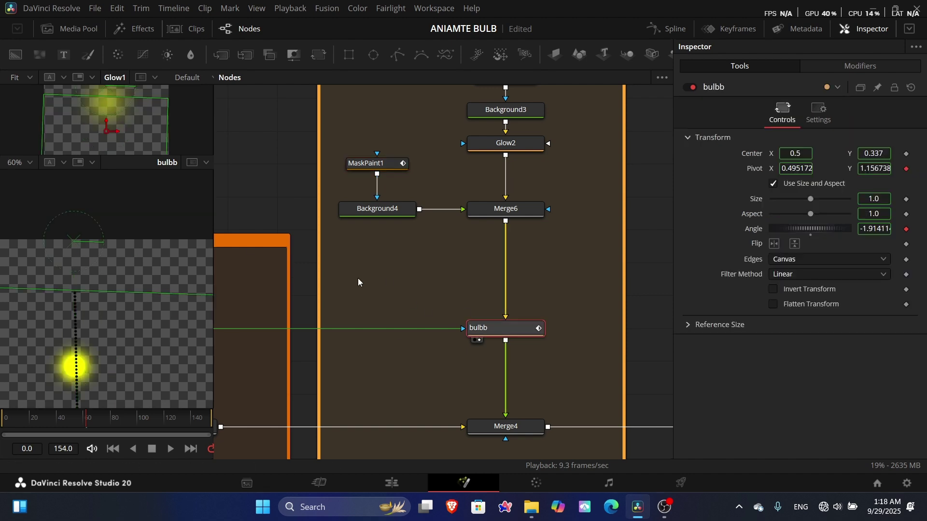
pyautogui.click(366, 163)
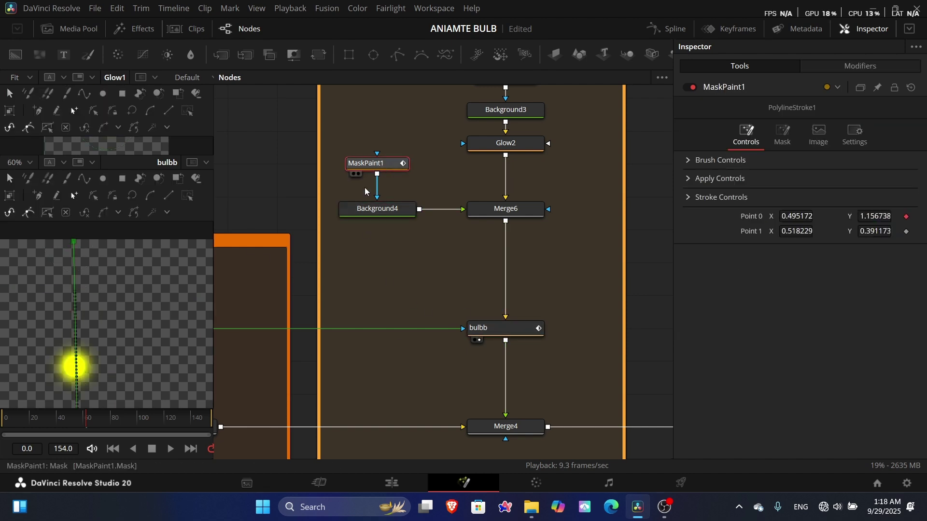
pyautogui.scroll(-3, 99, 261)
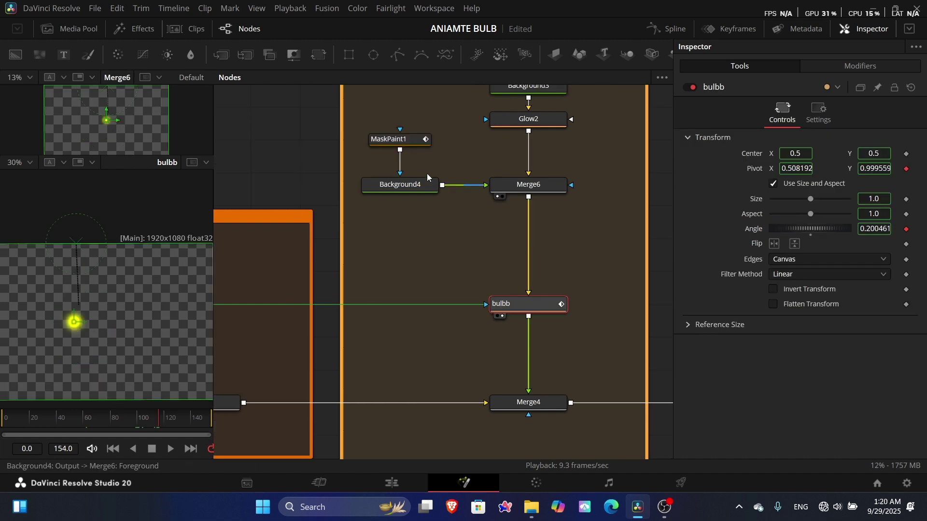
pyautogui.click(392, 140)
pyautogui.scroll(2, 61, 315)
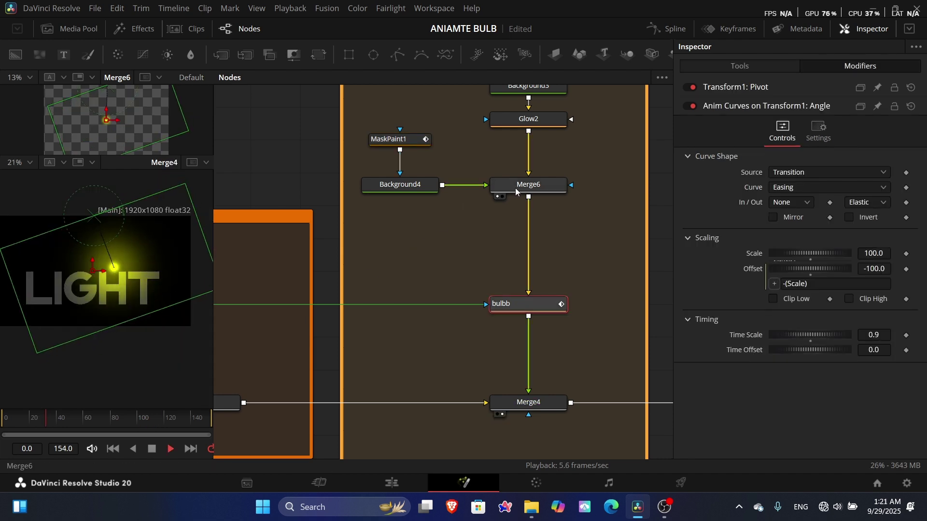
# Set the Merge6 Operator to Under so the cord sits behind the bulb
pyautogui.click(528, 184)
pyautogui.click(801, 237)
pyautogui.click(780, 371)
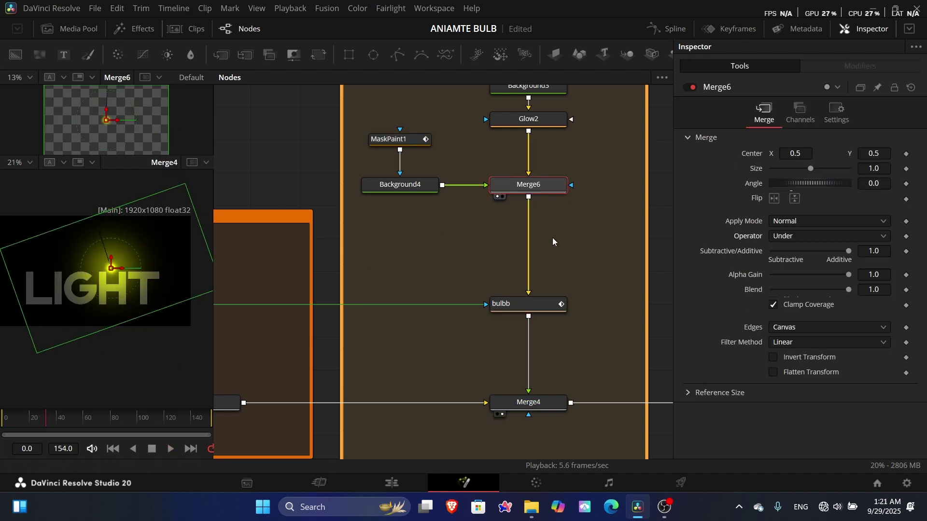
# Pick a grey solid colour for Background4, the fill of the cord
pyautogui.click(404, 185)
pyautogui.click(799, 210)
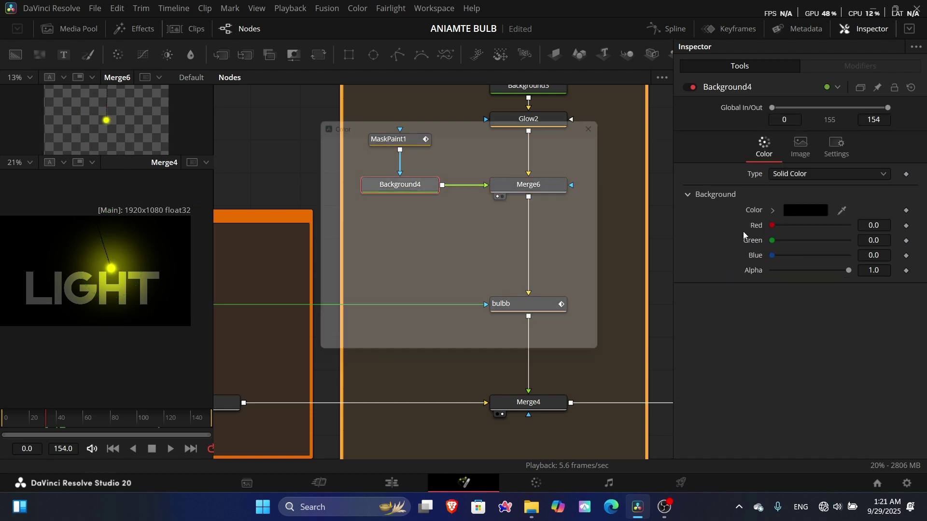
pyautogui.click(408, 299)
pyautogui.moveTo(602, 215)
pyautogui.mouseDown()
pyautogui.moveTo(604, 202)
pyautogui.moveTo(597, 212)
pyautogui.mouseUp()
pyautogui.click(595, 357)
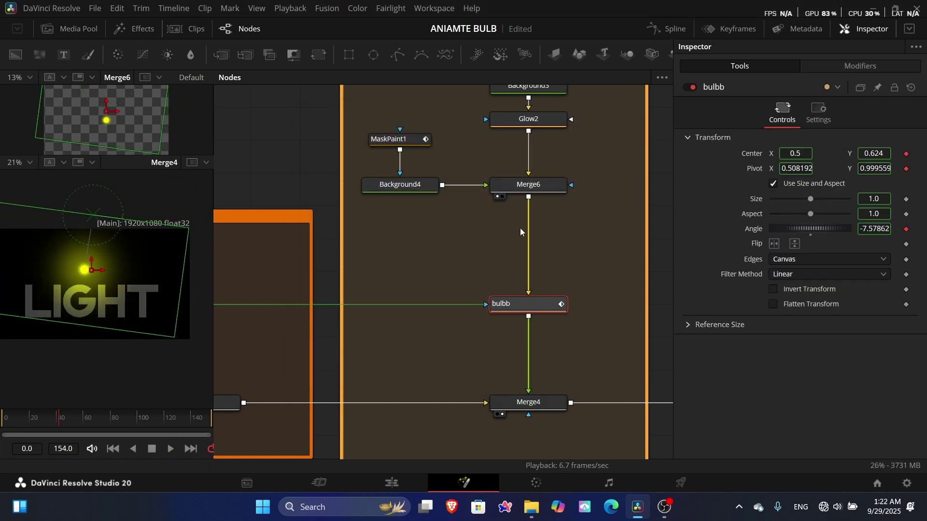
# Add light-bulb.png from the media pool to the bulb group, above MaskPaint1, and hide the media pool
pyautogui.click(65, 31)
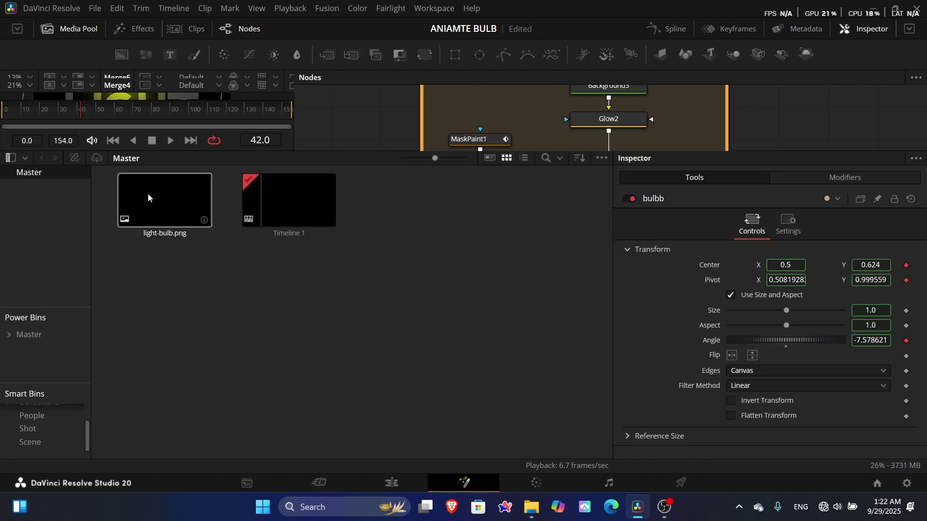
pyautogui.moveTo(148, 196); pyautogui.dragTo(480, 112)
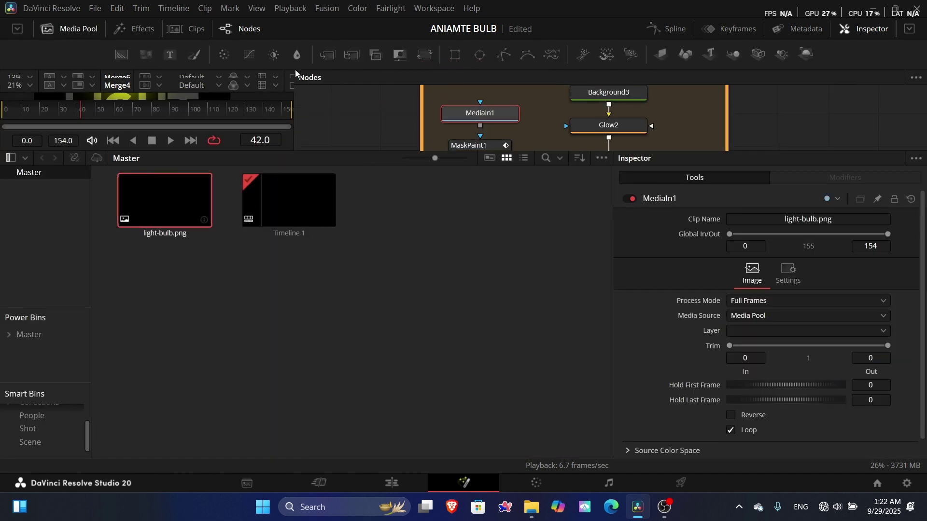
pyautogui.click(65, 29)
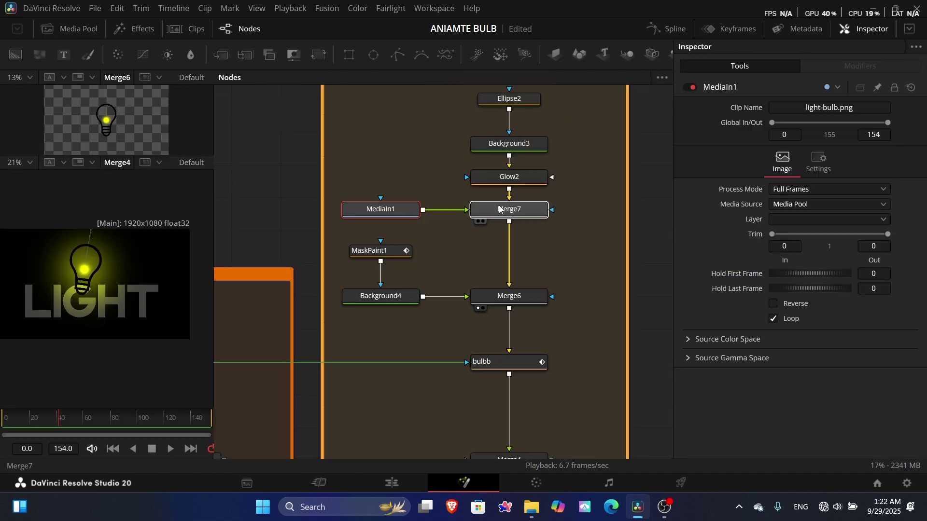
# Set the Merge7 Operator to Under so the light-bulb image sits behind the glowing circle
pyautogui.click(499, 209)
pyautogui.click(789, 237)
pyautogui.click(783, 350)
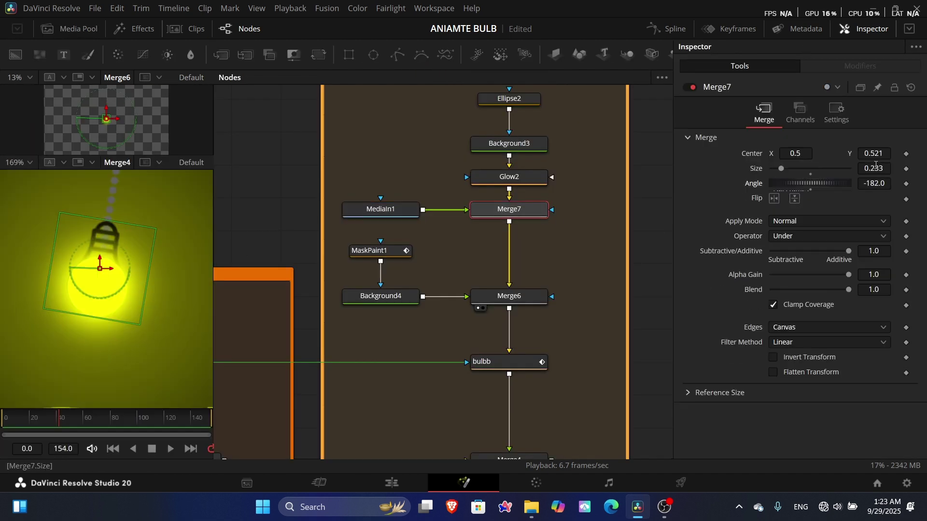